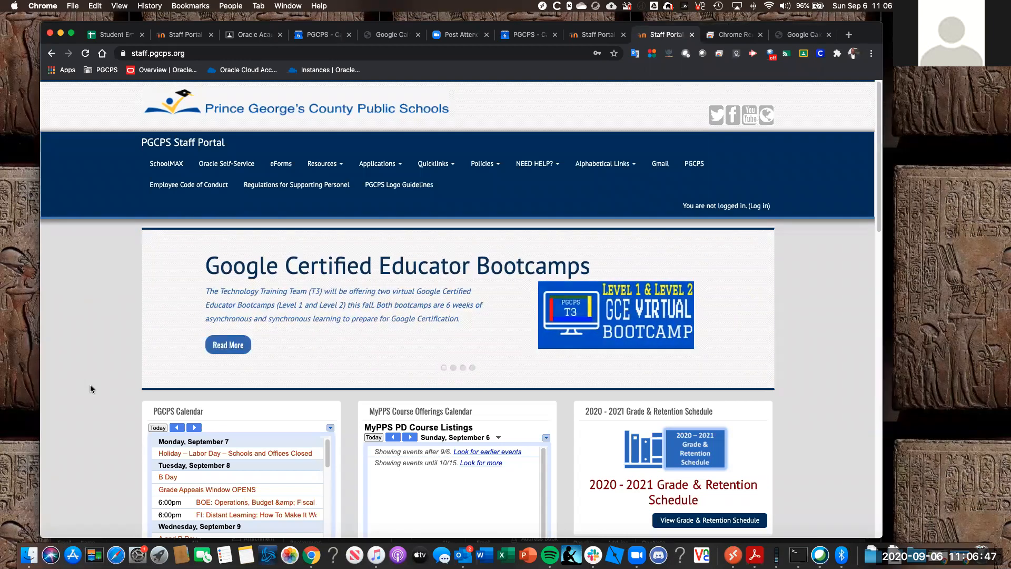
# Step: Open Zoom from the staff portal's list of applications and start signing in to the PGCPS Zoom account
pyautogui.scroll(-5, 90, 386)
pyautogui.scroll(5, 88, 384)
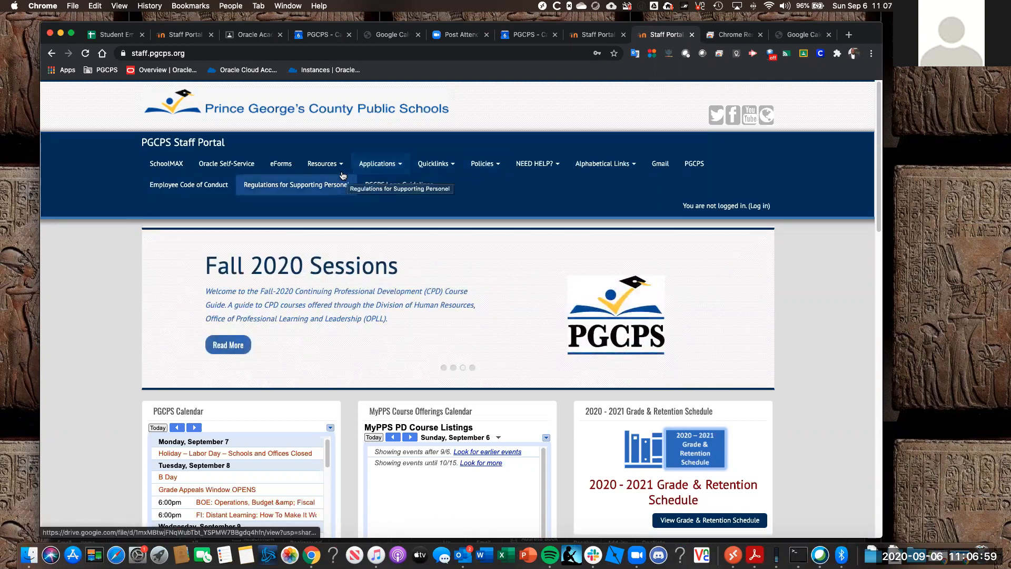
pyautogui.click(336, 167)
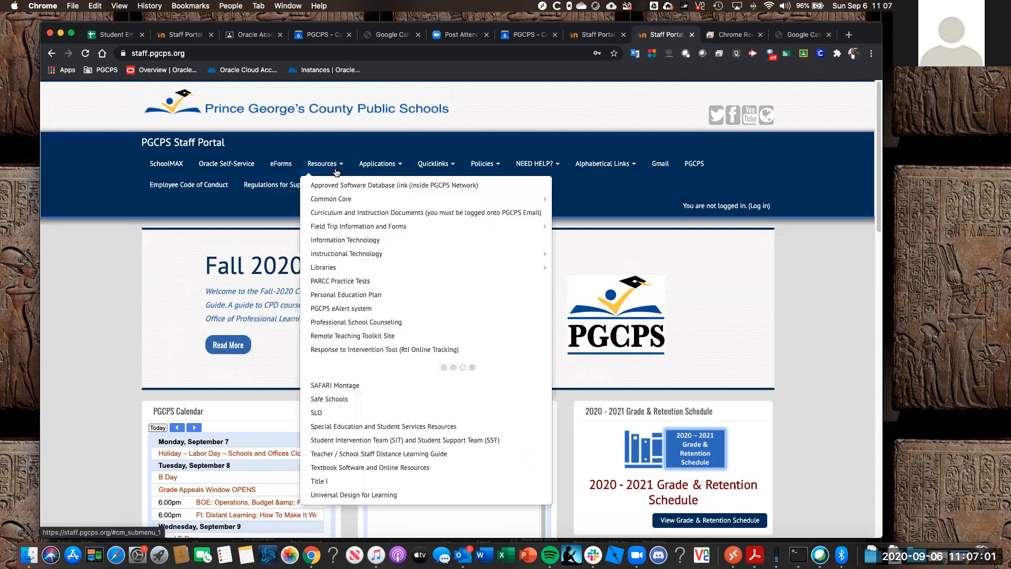
pyautogui.click(390, 164)
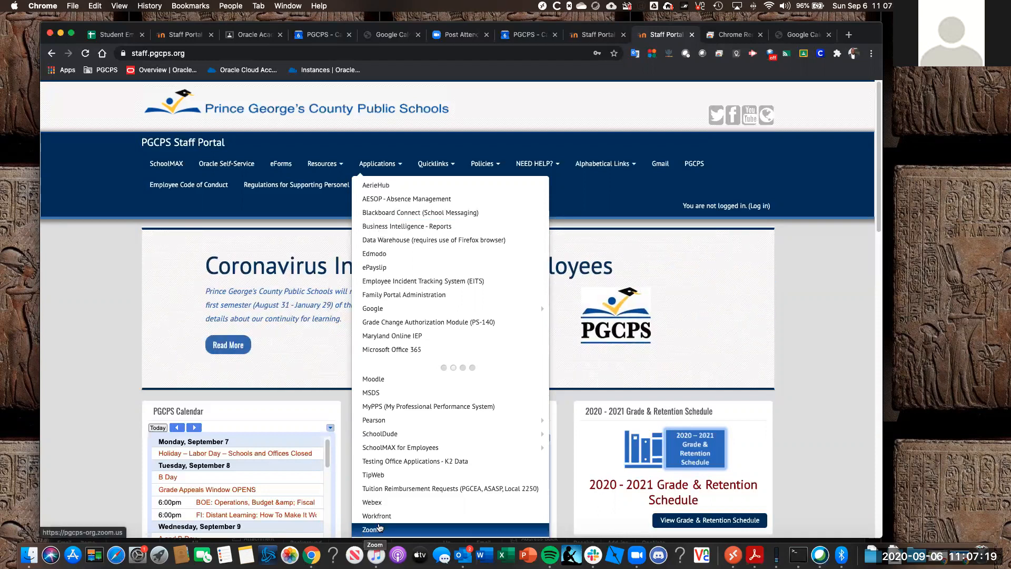
pyautogui.click(376, 529)
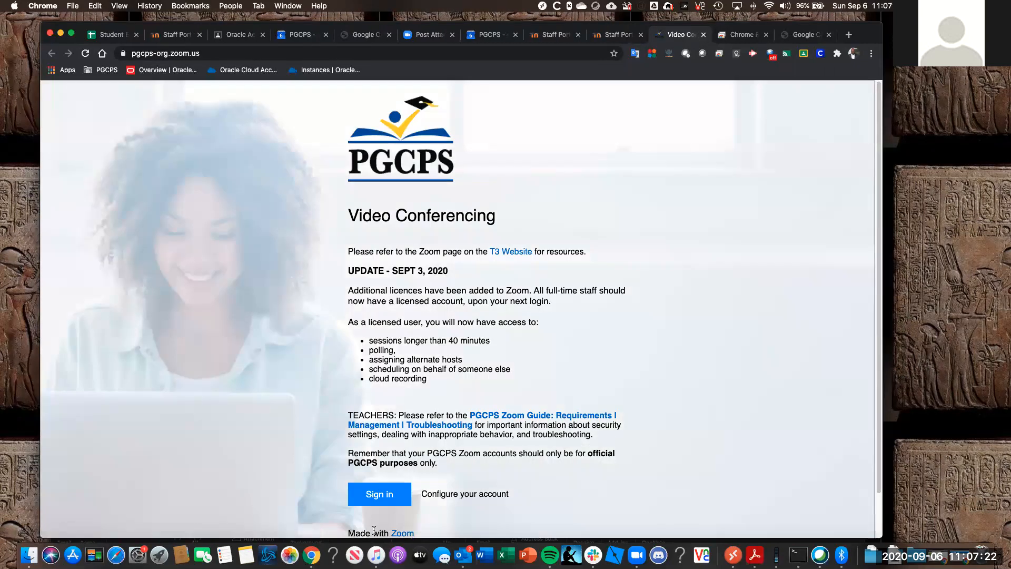
pyautogui.click(391, 497)
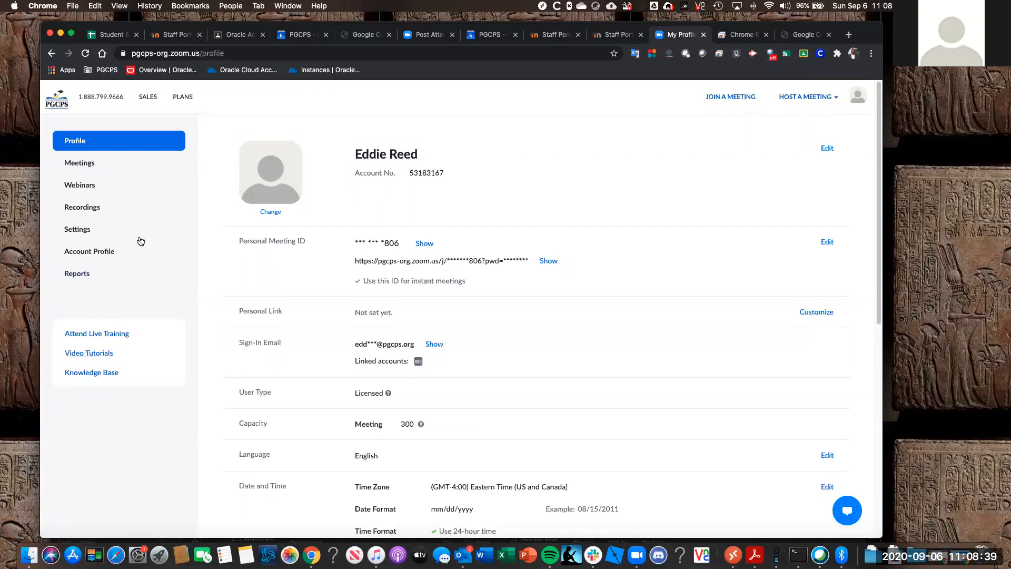
# Step: Look through the upcoming Zoom meetings and the details of the personal meeting room
pyautogui.click(92, 167)
pyautogui.moveTo(335, 305)
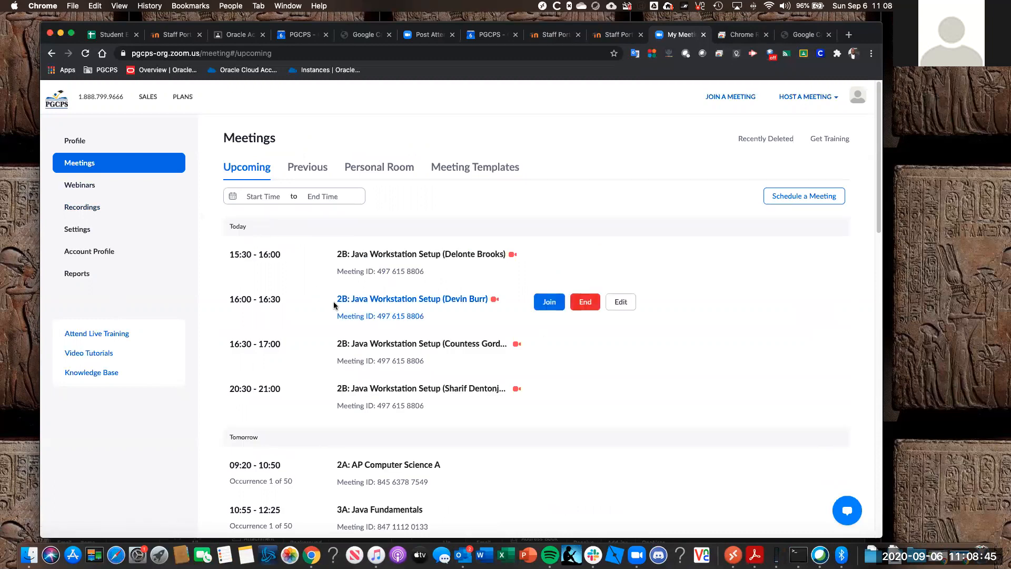
pyautogui.click(406, 168)
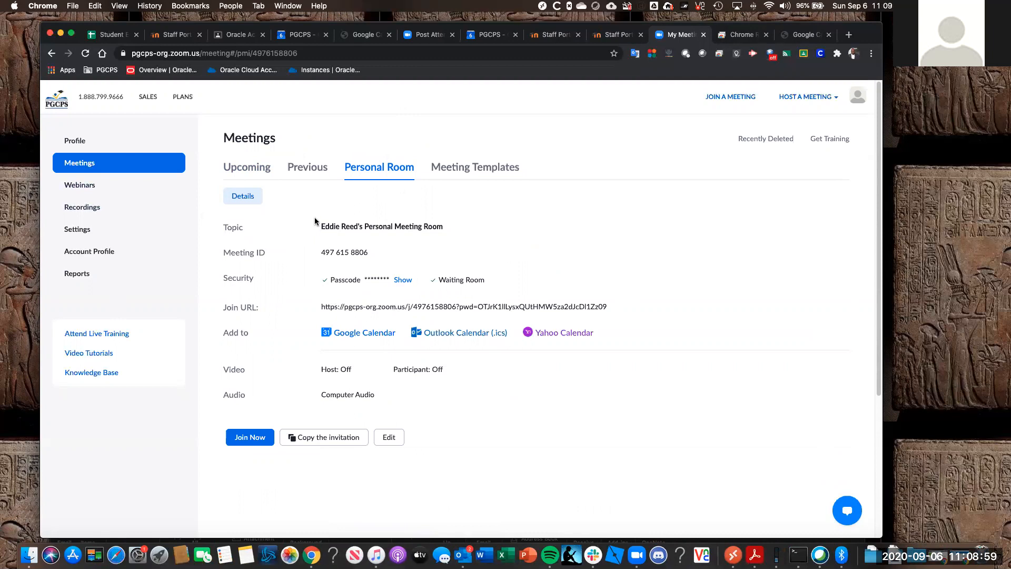
pyautogui.click(249, 172)
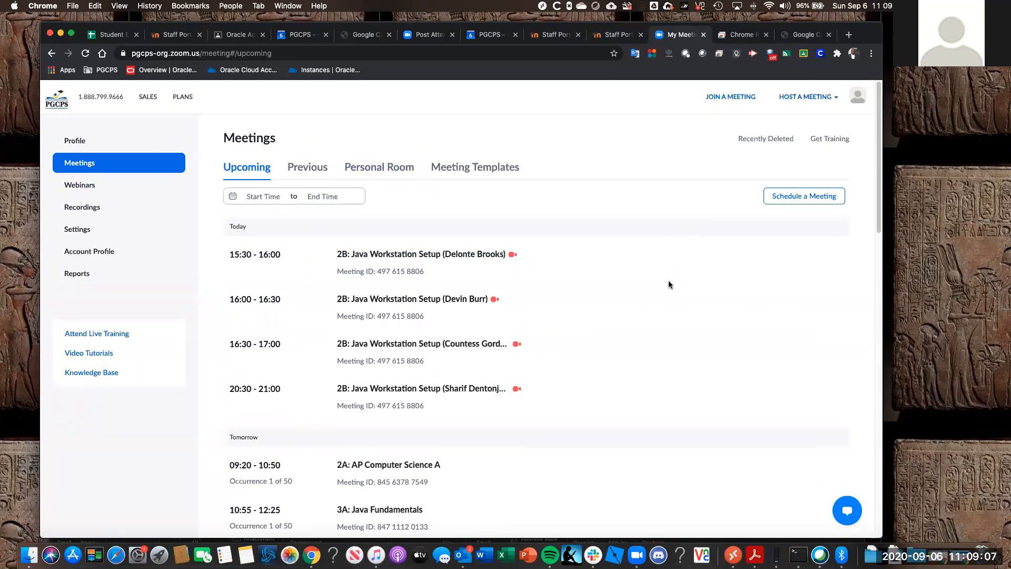
pyautogui.scroll(-1, 670, 339)
pyautogui.scroll(-3, 669, 340)
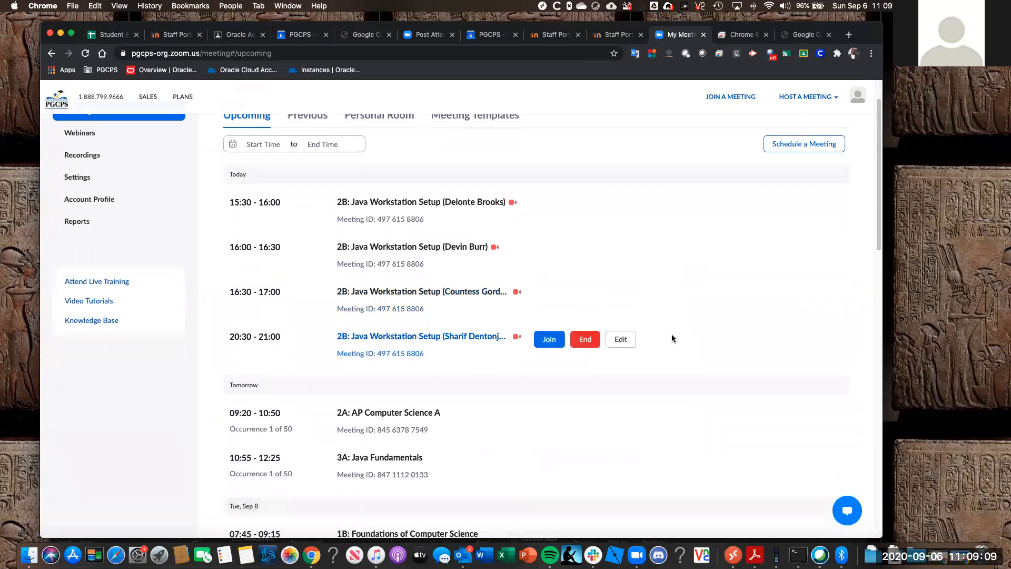
pyautogui.scroll(3, 688, 335)
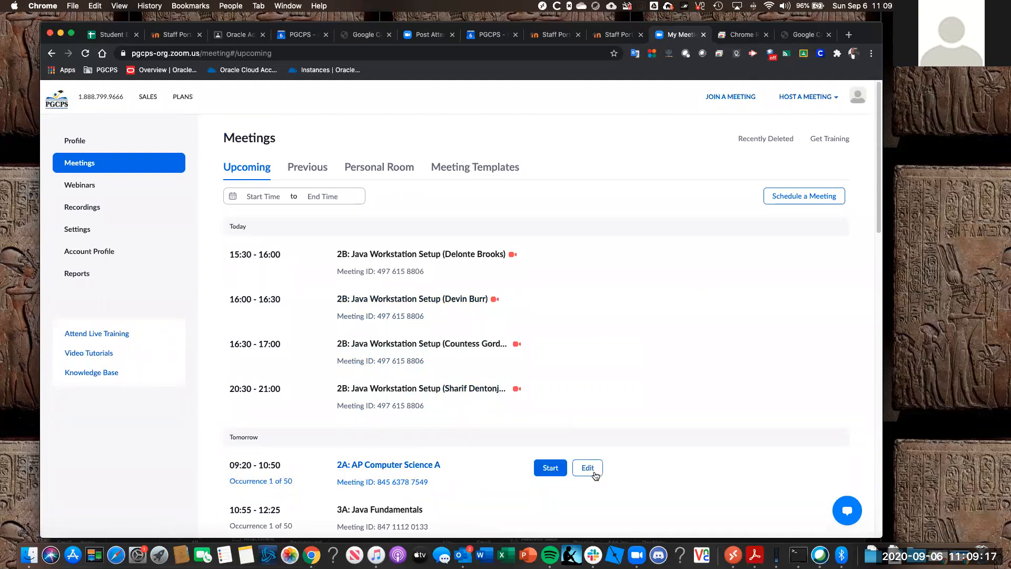
# Step: Open the recurring 2A: AP Computer Science A meeting for editing and review its settings
pyautogui.click(596, 475)
pyautogui.click(522, 244)
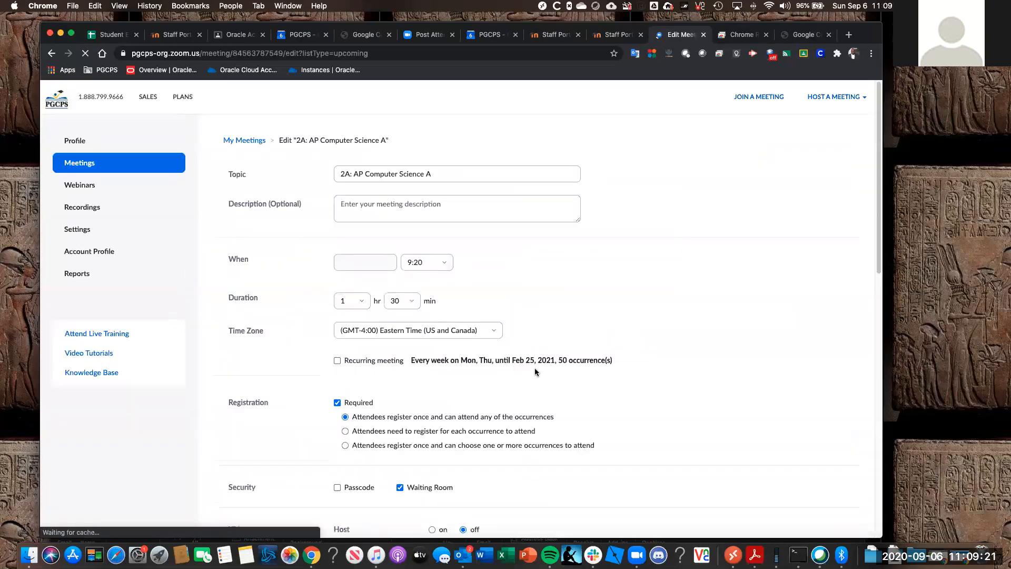
pyautogui.scroll(-6, 533, 370)
pyautogui.scroll(5, 531, 370)
pyautogui.scroll(-8, 517, 321)
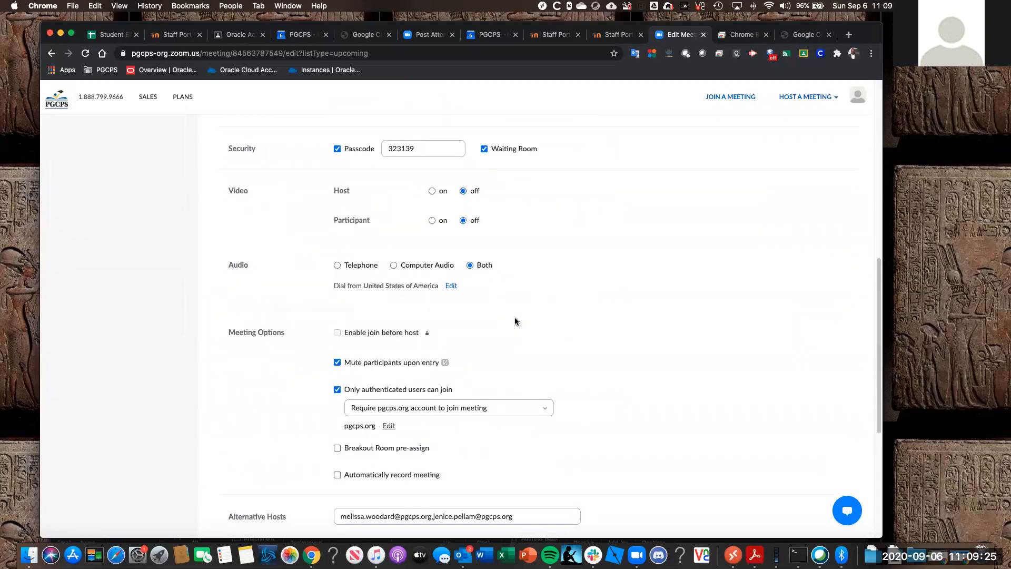
pyautogui.scroll(-4, 515, 321)
pyautogui.scroll(9, 514, 321)
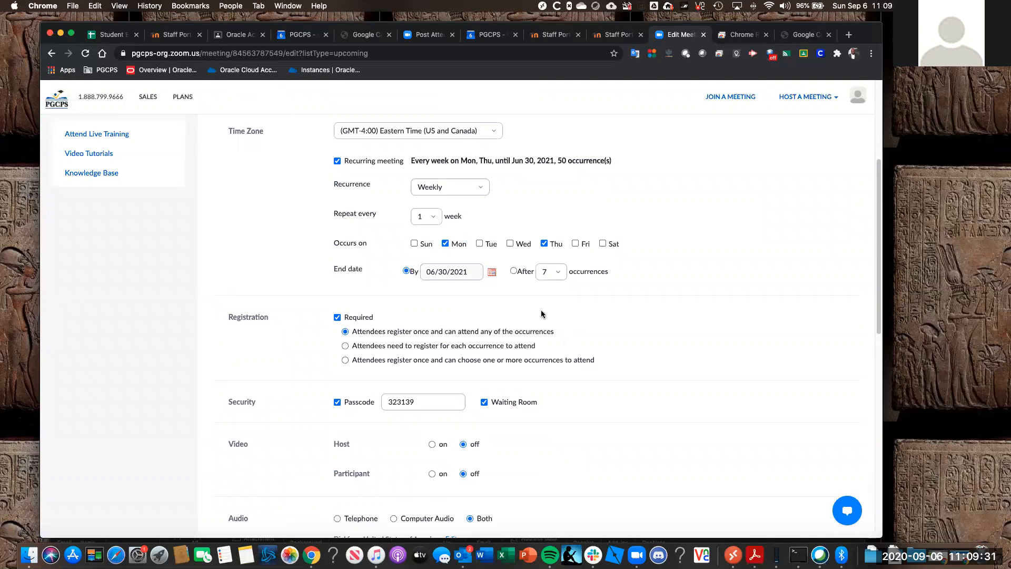
# Step: Try switching required registration off and on, and alternate between registering for each occurrence and registering once for any occurrence
pyautogui.click(339, 317)
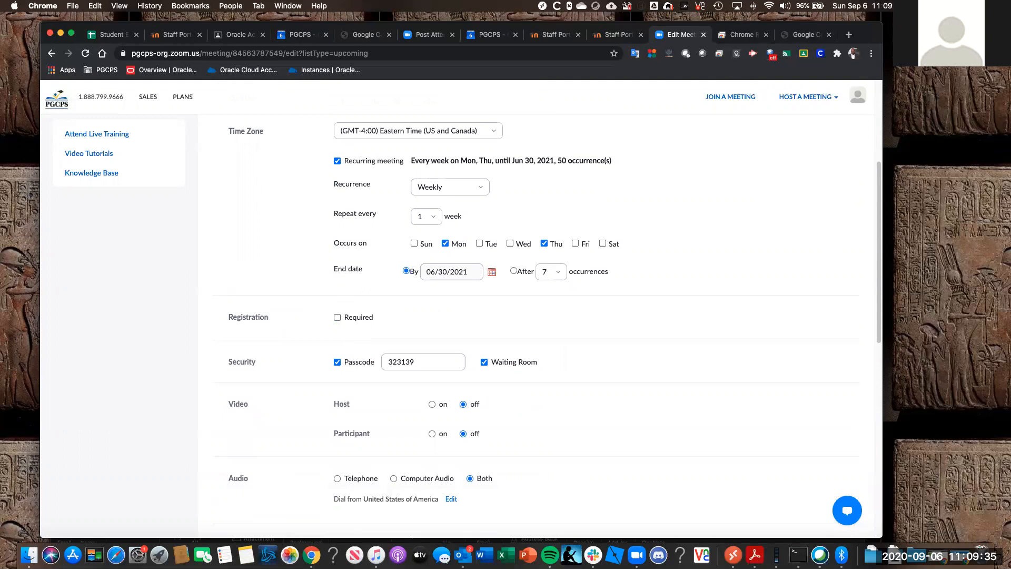
pyautogui.click(337, 318)
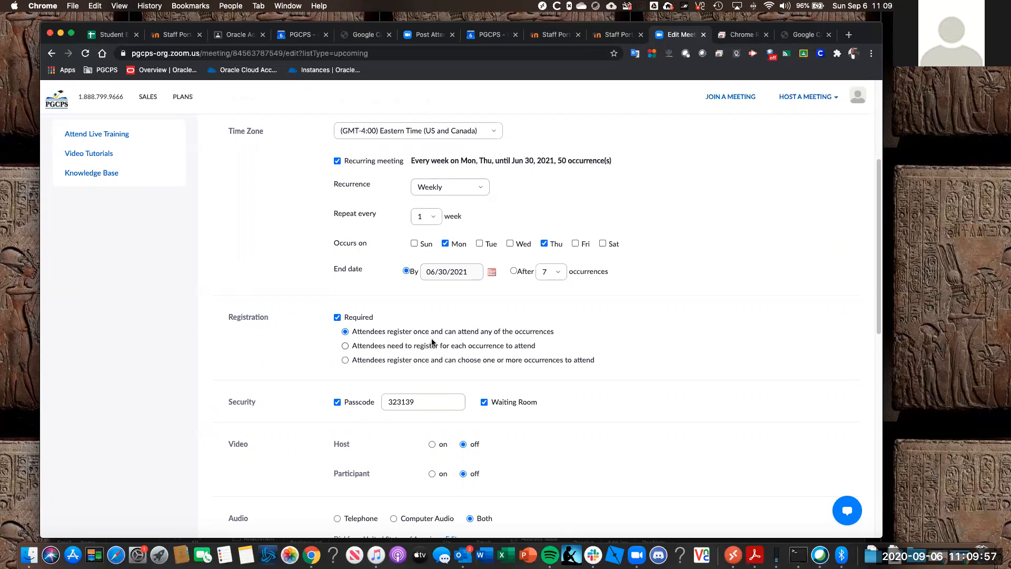
pyautogui.click(346, 345)
pyautogui.click(346, 331)
# Step: Save the meeting's settings and confirm the changes despite existing registrants
pyautogui.scroll(-5, 503, 332)
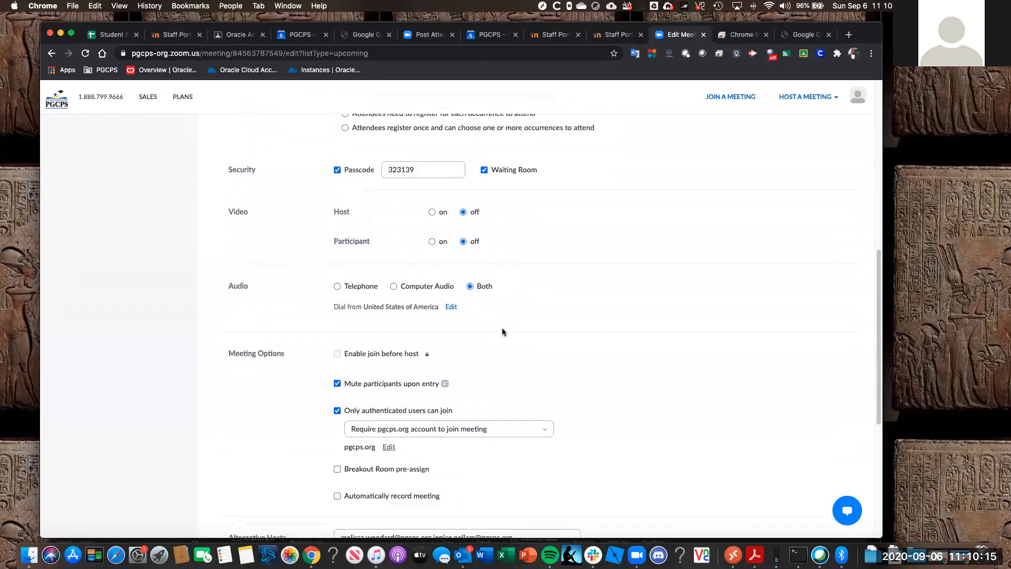
pyautogui.scroll(-4, 503, 332)
pyautogui.scroll(1, 421, 412)
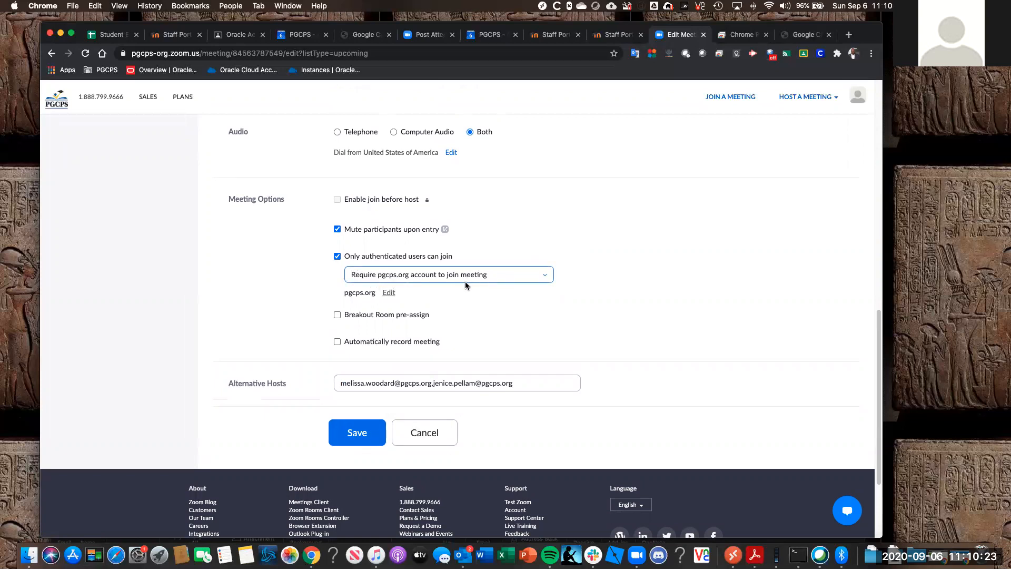
pyautogui.click(380, 440)
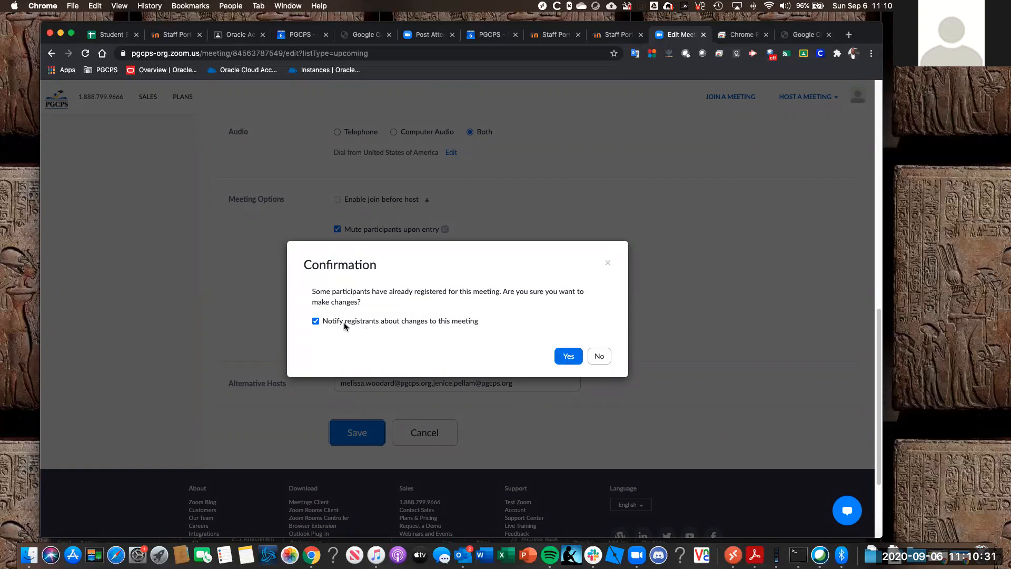
pyautogui.click(316, 320)
pyautogui.click(601, 355)
pyautogui.click(368, 434)
pyautogui.click(580, 359)
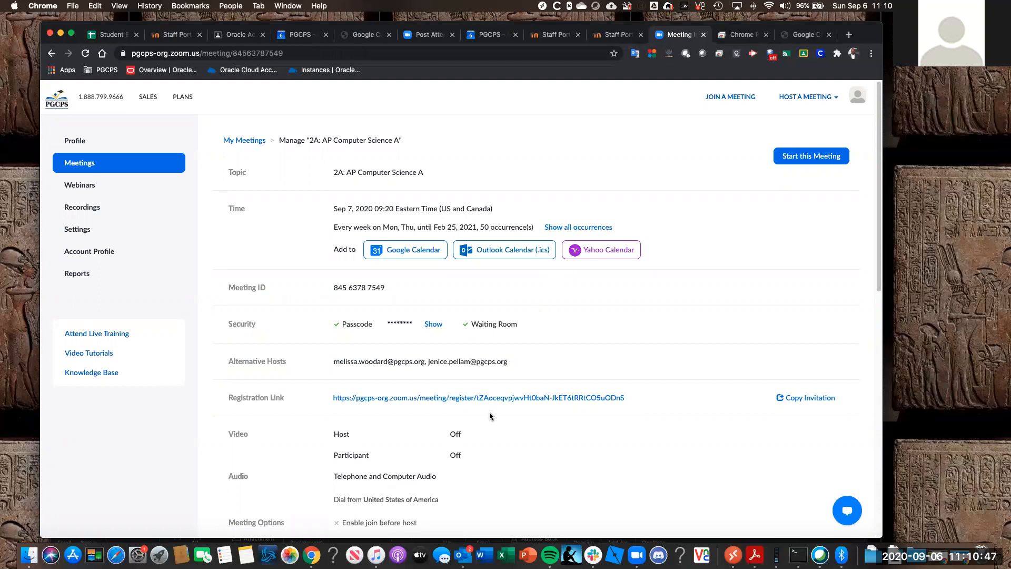
# Step: Highlight the meeting's registration link and check the registrants pending approval
pyautogui.moveTo(633, 402); pyautogui.dragTo(334, 399)
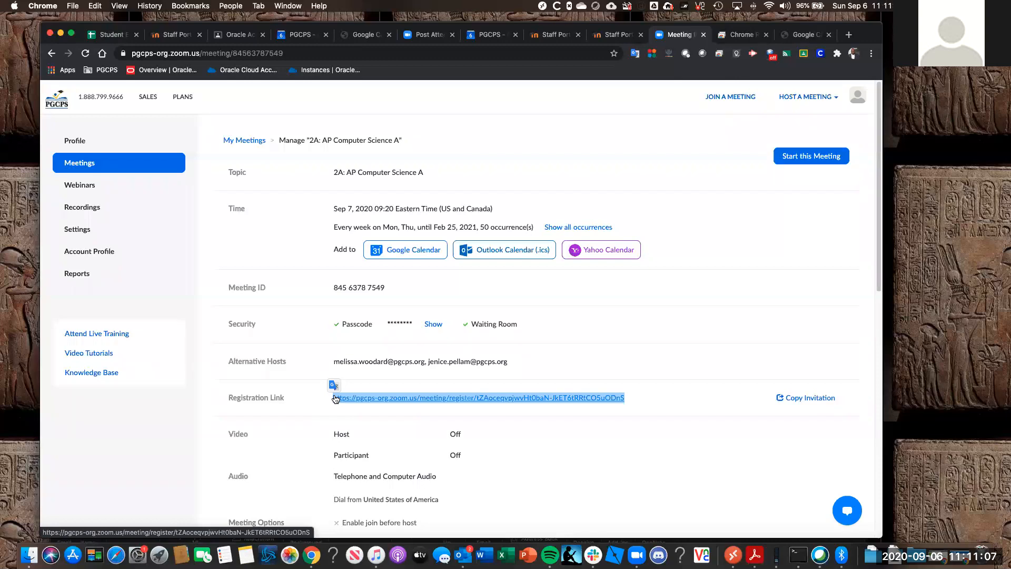
pyautogui.scroll(-10, 335, 399)
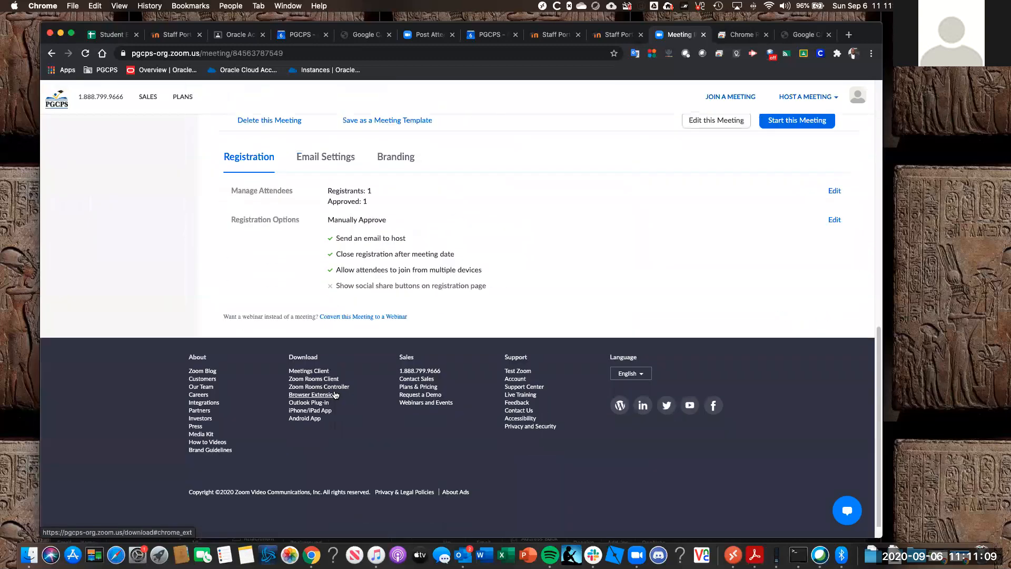
pyautogui.scroll(5, 336, 392)
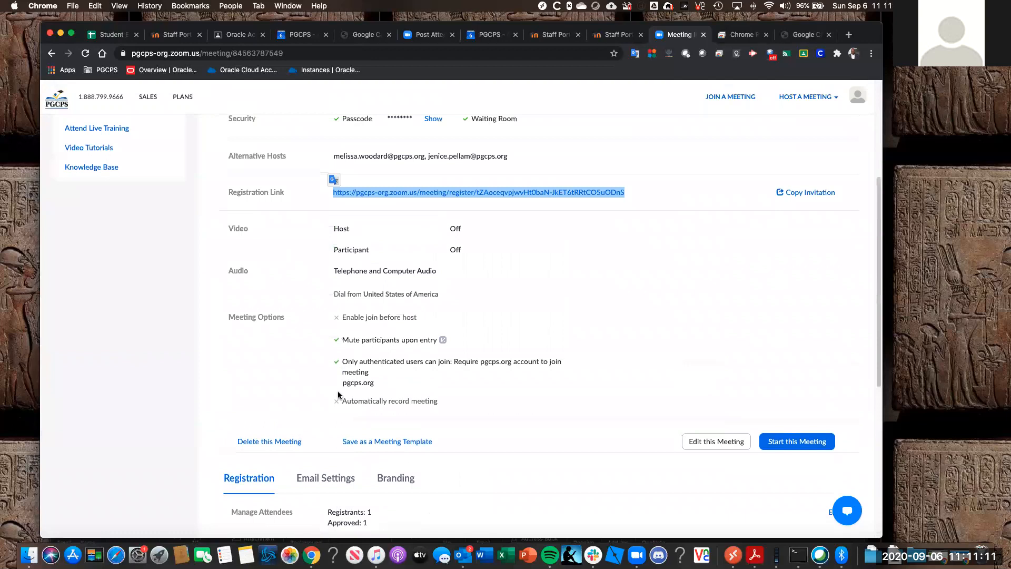
pyautogui.scroll(-2, 361, 372)
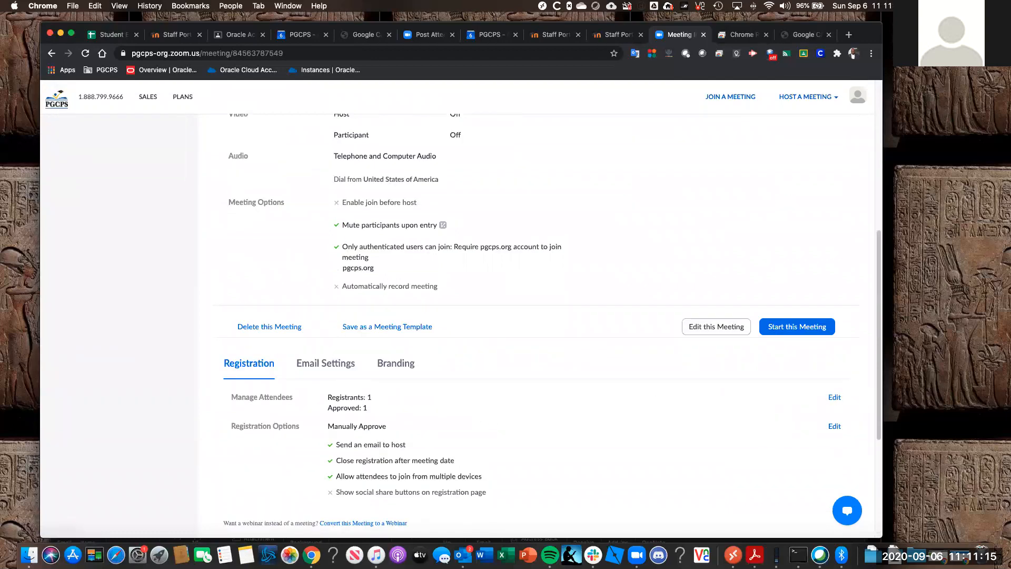
pyautogui.scroll(-1, 380, 390)
pyautogui.scroll(-1, 380, 390)
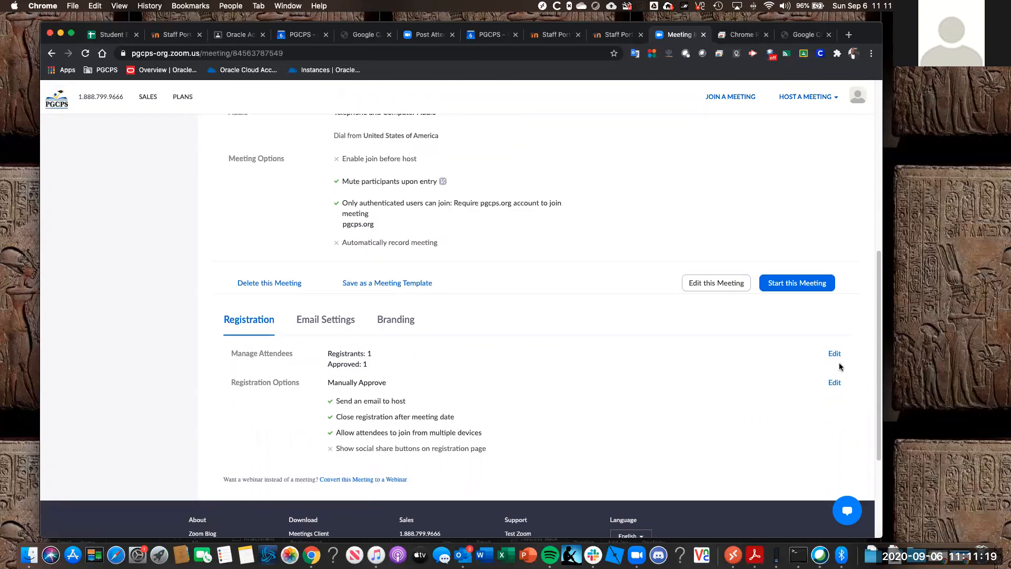
pyautogui.click(834, 354)
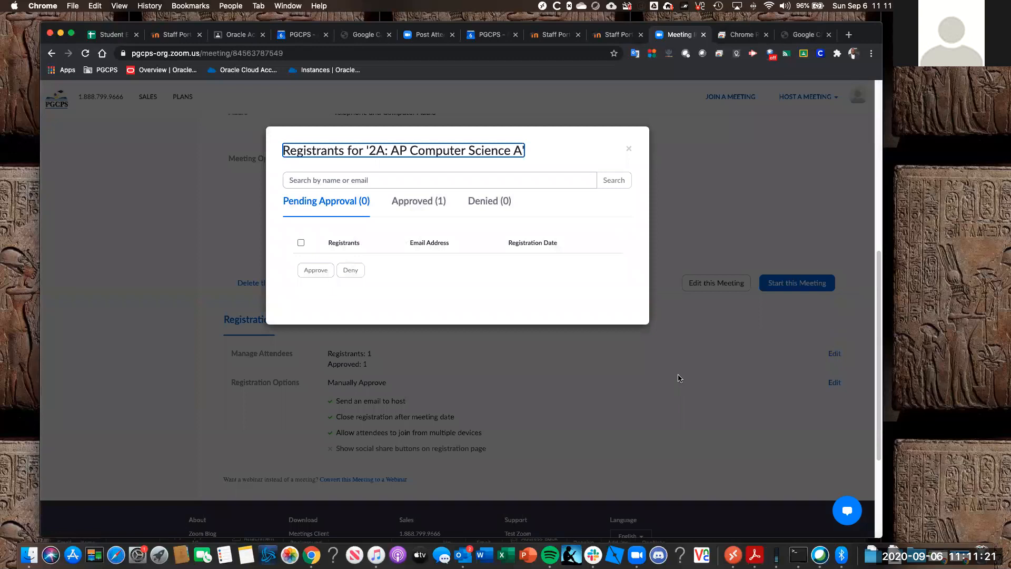
pyautogui.click(627, 150)
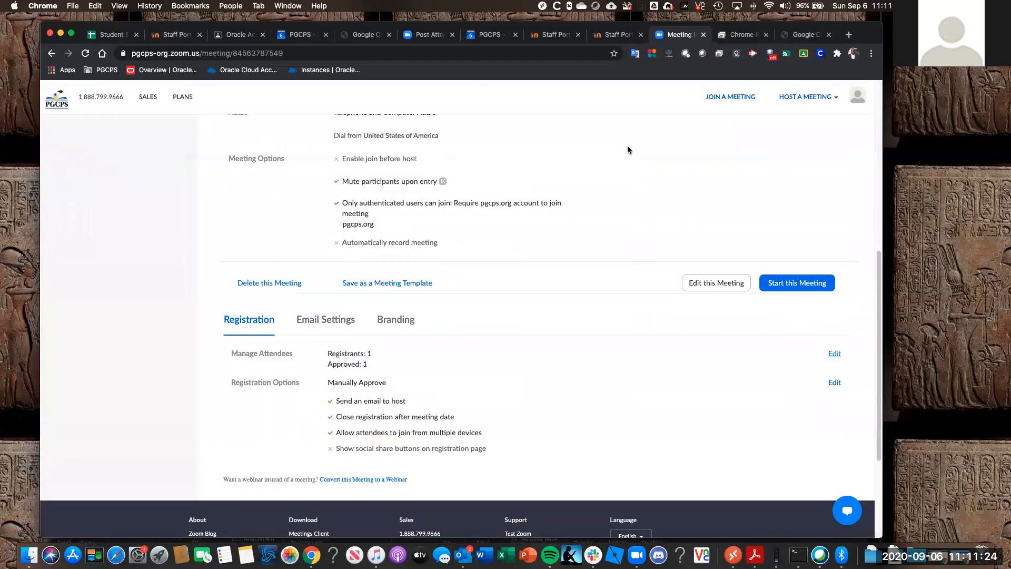
# Step: Review the meeting's registration options and save them with manual approval, host email notification and joining from multiple devices enabled
pyautogui.click(833, 383)
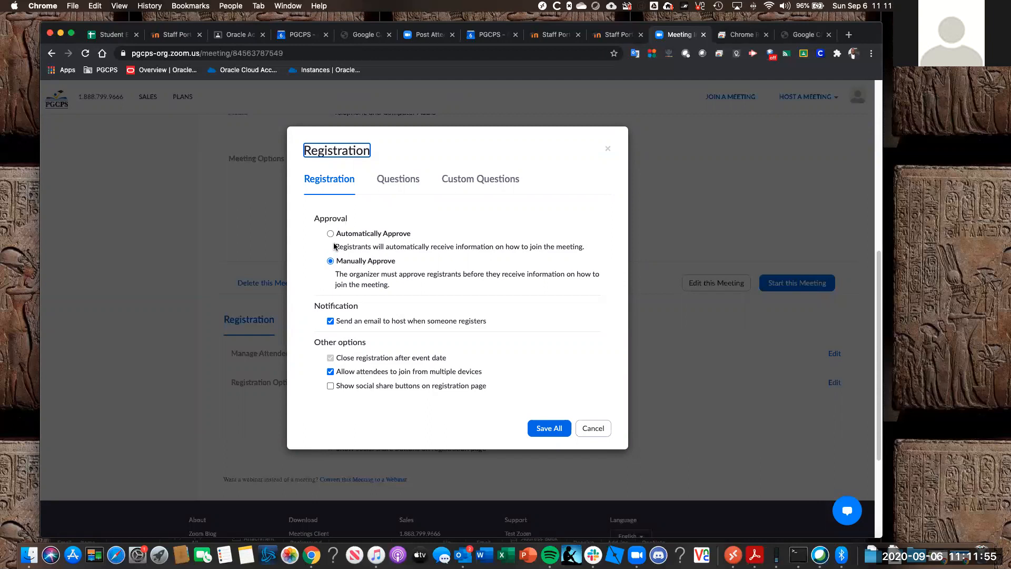
pyautogui.moveTo(399, 274); pyautogui.dragTo(361, 270)
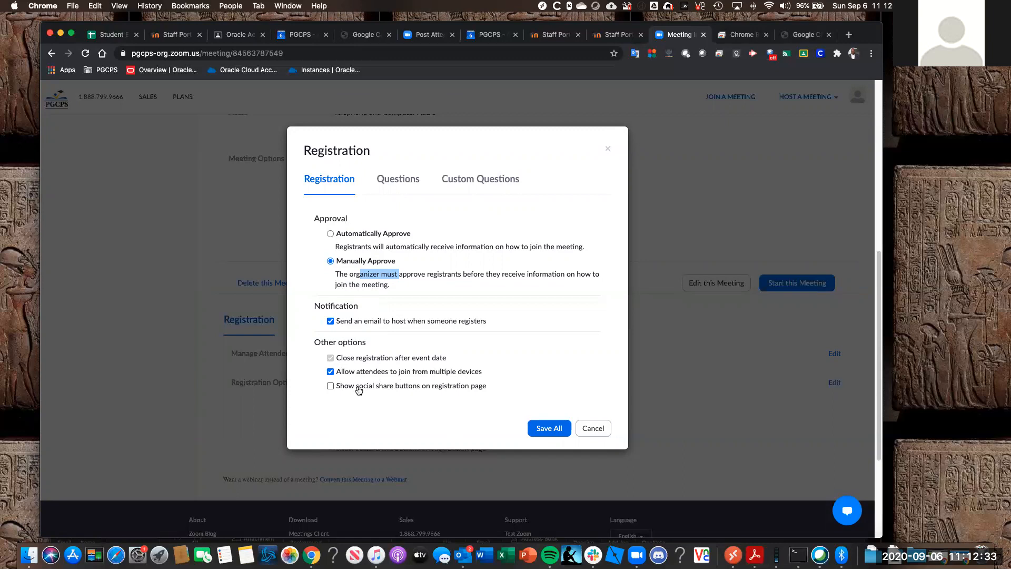
pyautogui.click(561, 430)
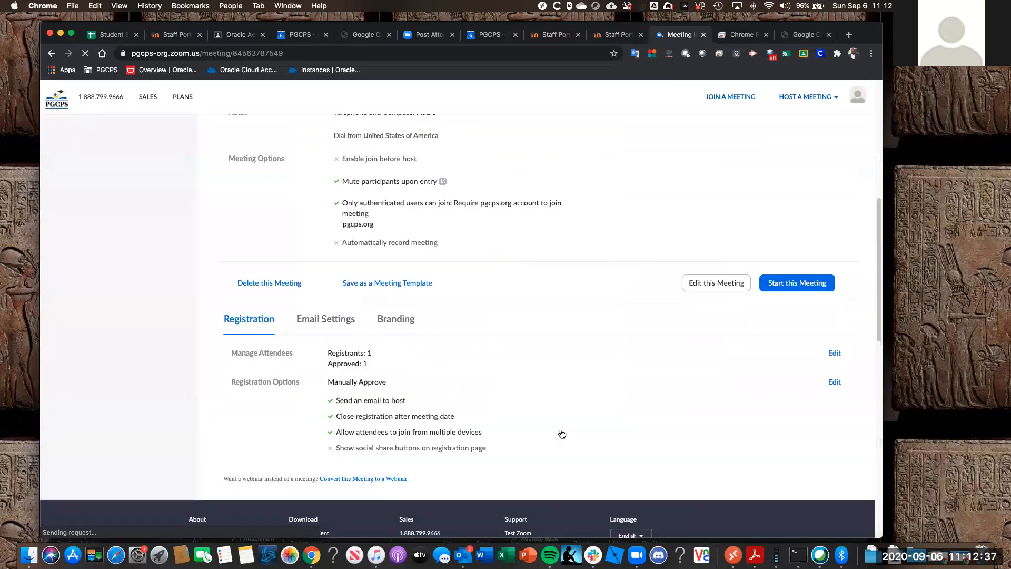
# Step: Highlight the registration link again and view the approved registrants for 2A: AP Computer Science A
pyautogui.scroll(5, 562, 434)
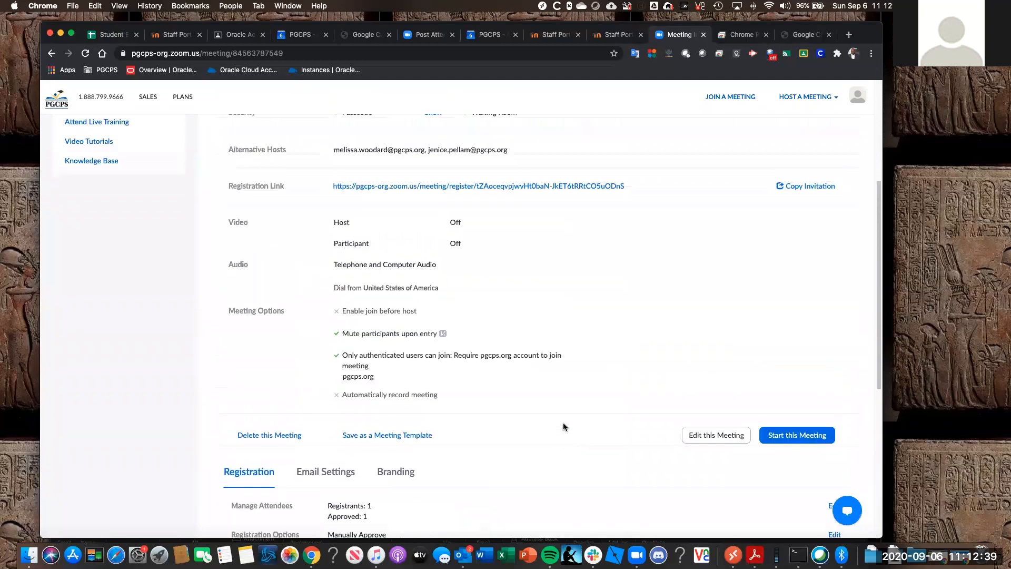
pyautogui.moveTo(635, 189); pyautogui.dragTo(300, 190)
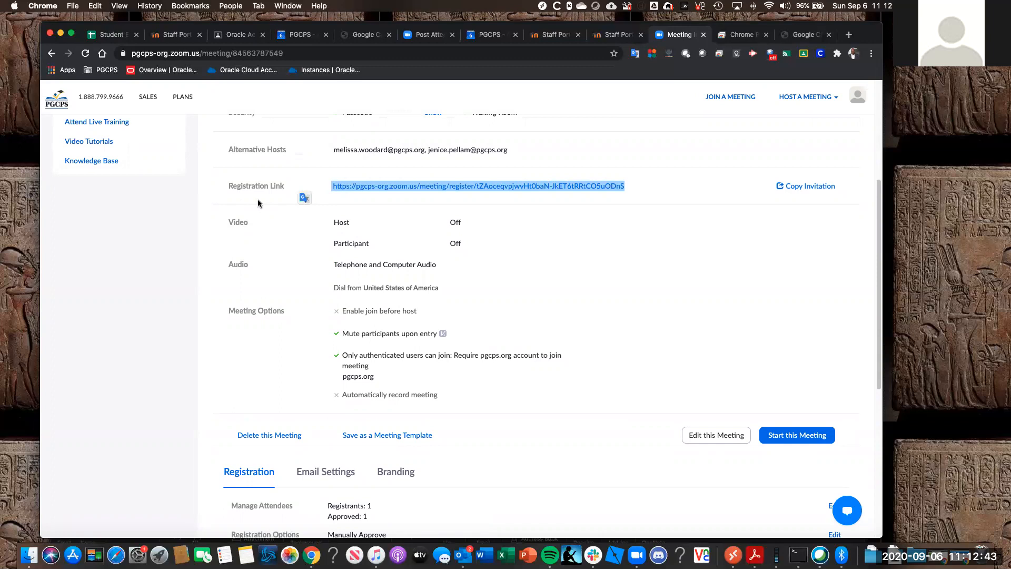
pyautogui.scroll(-1, 746, 385)
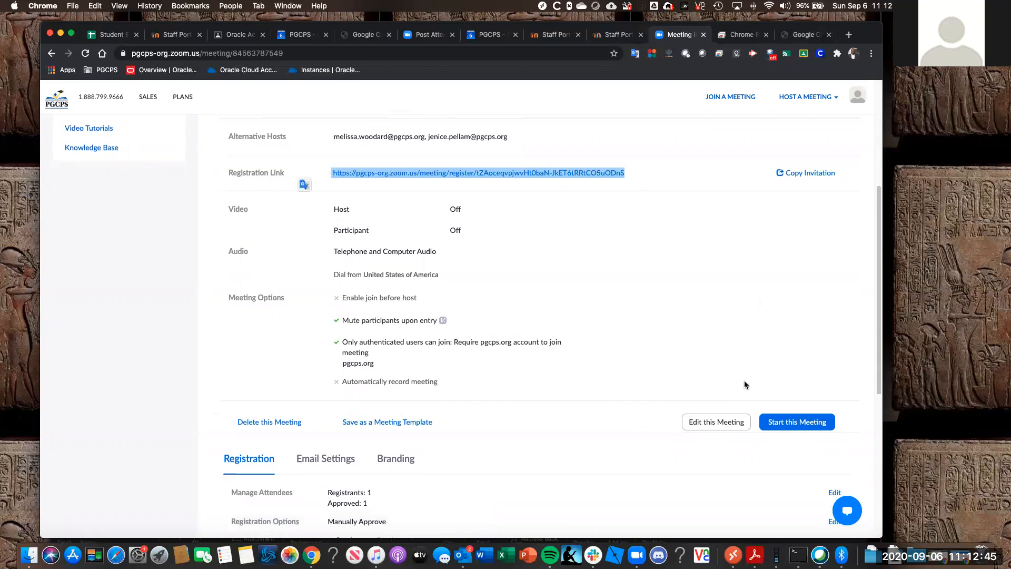
pyautogui.scroll(-5, 745, 384)
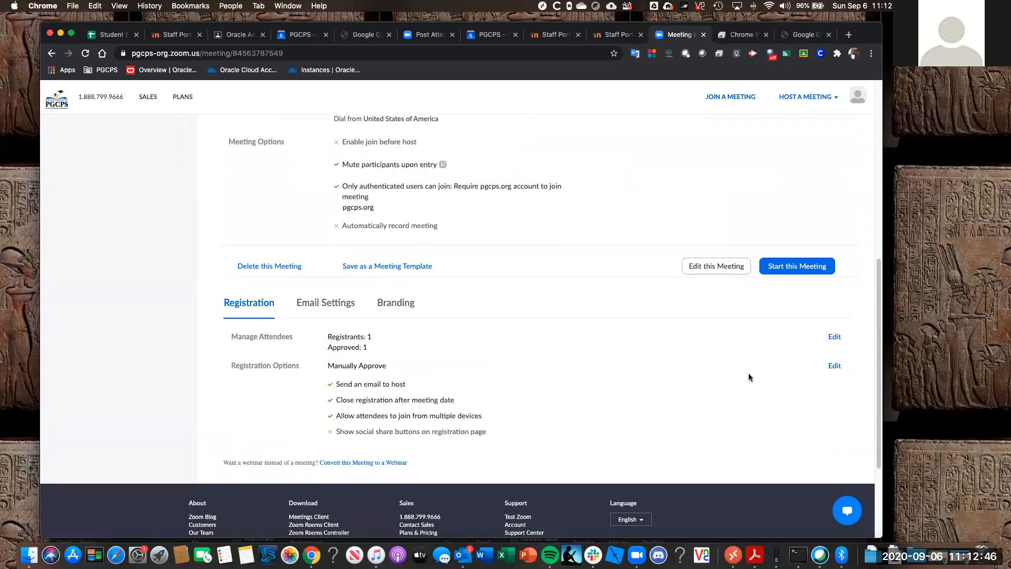
pyautogui.click(834, 337)
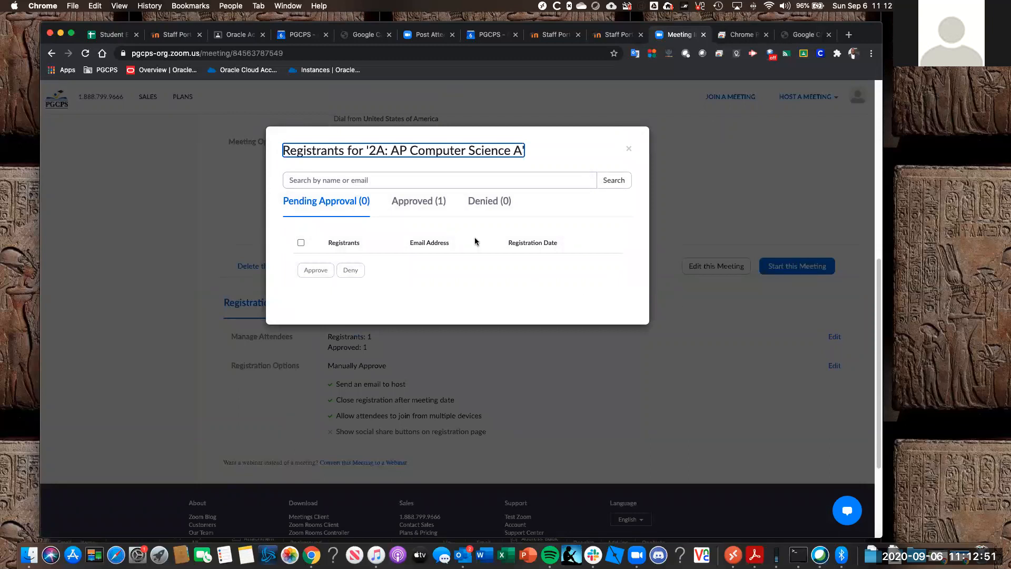
pyautogui.click(418, 201)
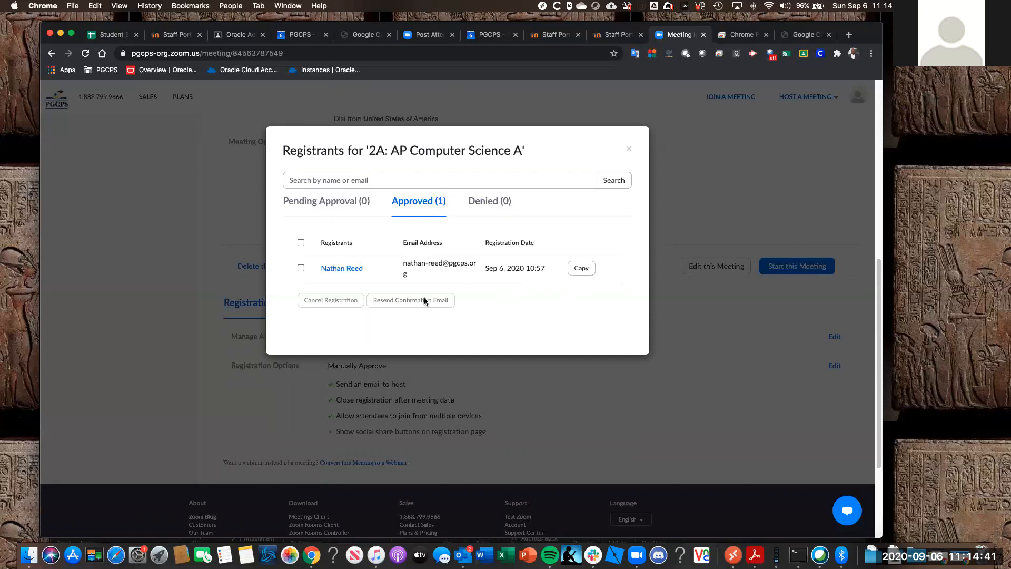
# Step: Cancel the approved registrant's registration, send the cancellation email without a message, and close the registrants list
pyautogui.click(300, 267)
pyautogui.click(338, 306)
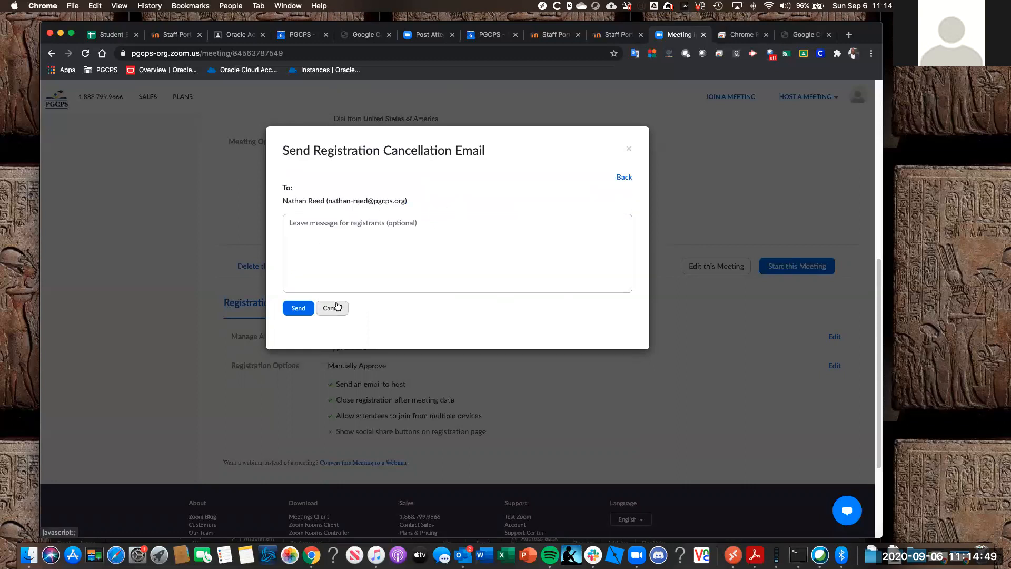
pyautogui.click(313, 309)
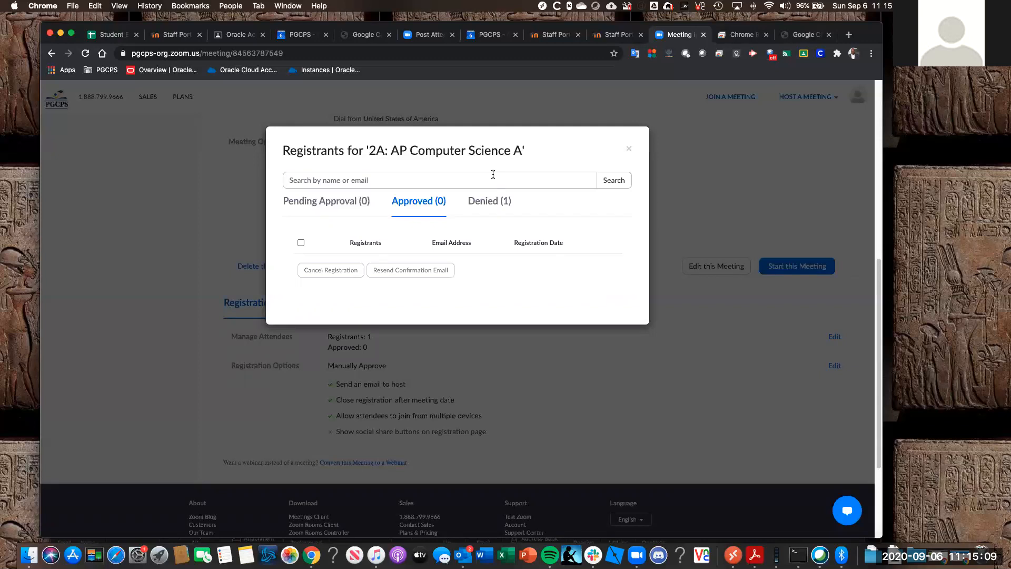
pyautogui.click(630, 150)
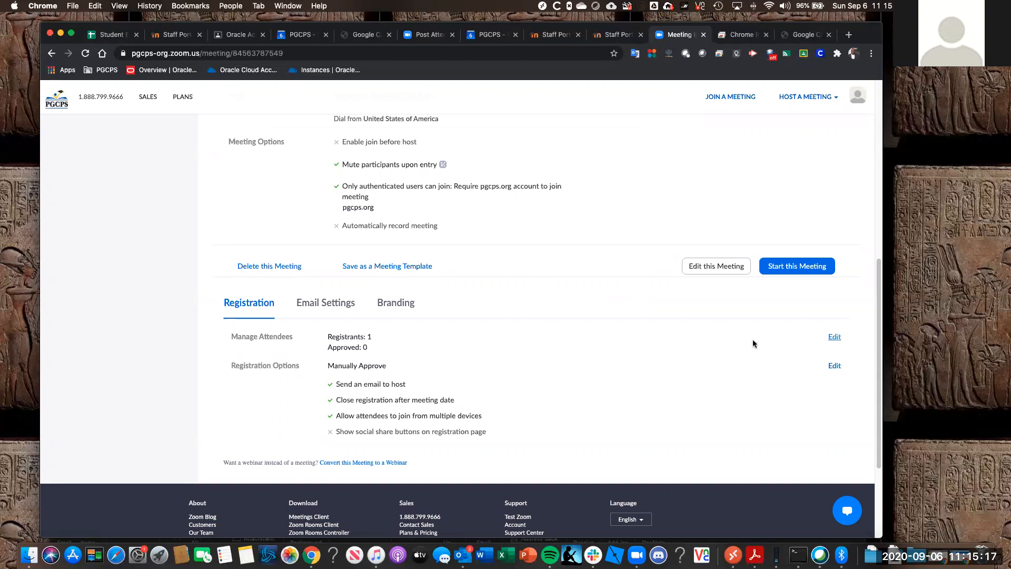
# Step: Switch to Outlook and view the host notification email about the registration for 2A: AP Computer Science A
pyautogui.scroll(1, 646, 240)
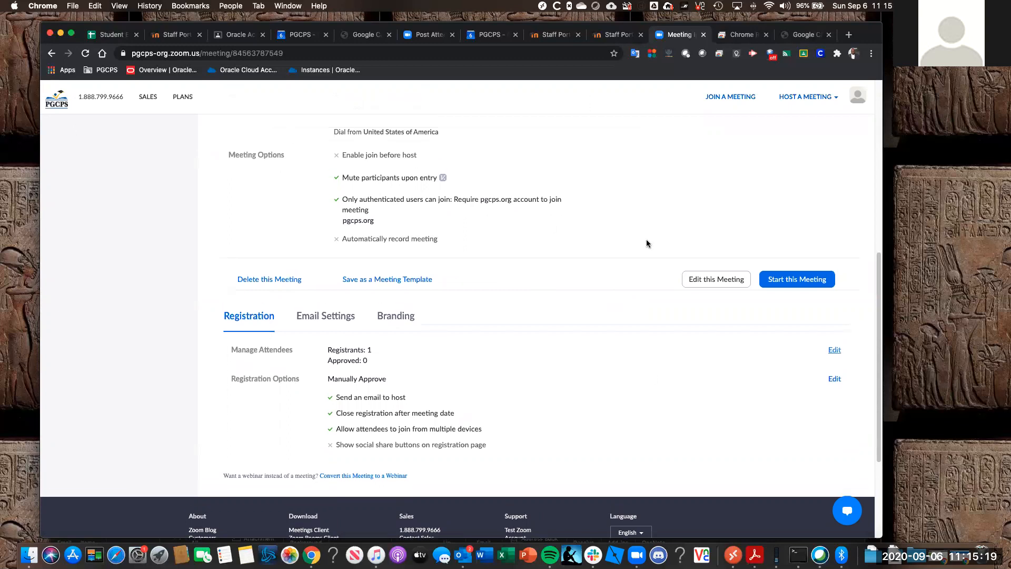
pyautogui.scroll(1, 647, 244)
pyautogui.scroll(-1, 647, 242)
pyautogui.scroll(2, 649, 242)
pyautogui.scroll(5, 653, 240)
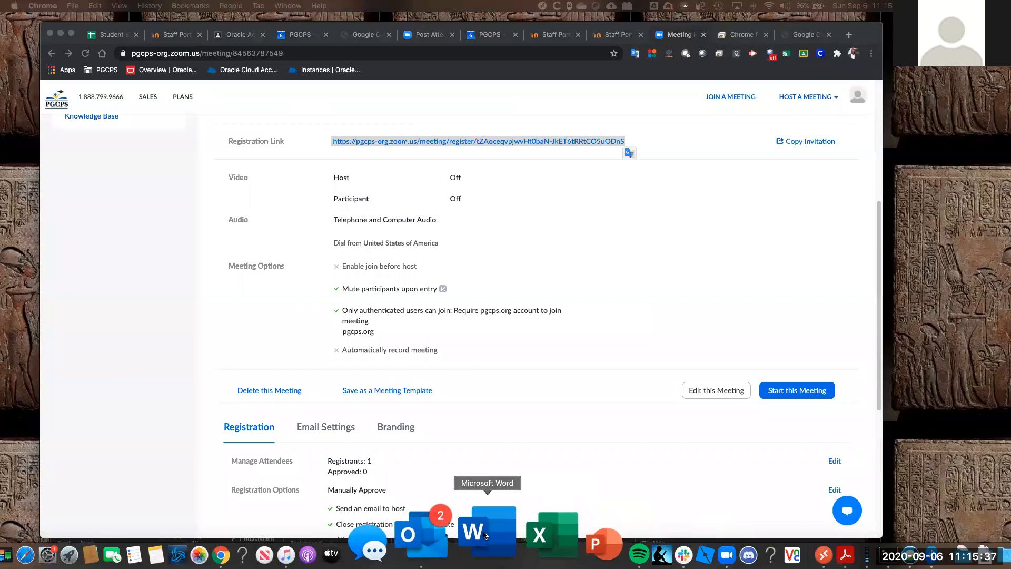
pyautogui.click(467, 534)
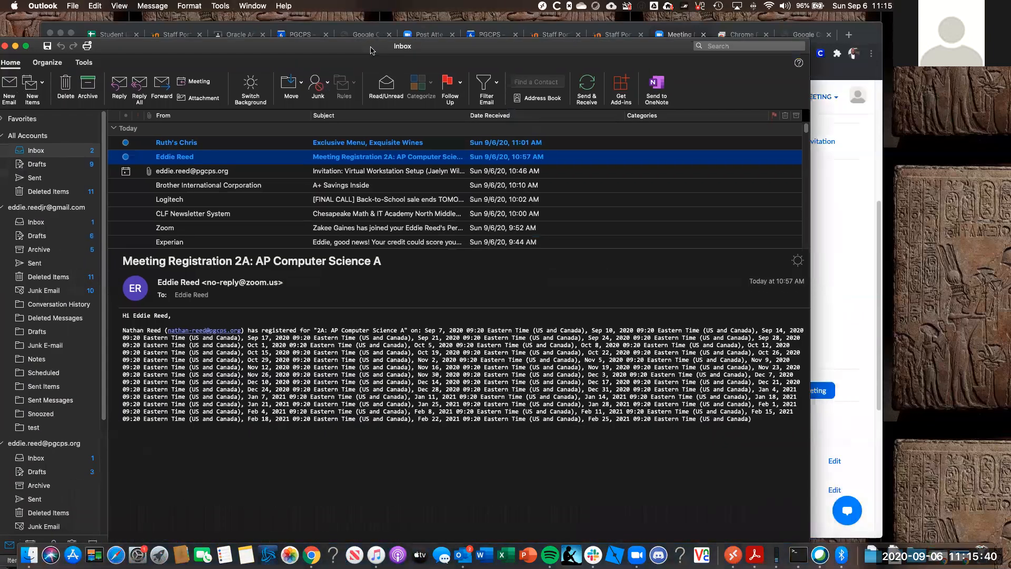
pyautogui.moveTo(370, 49); pyautogui.dragTo(407, 105)
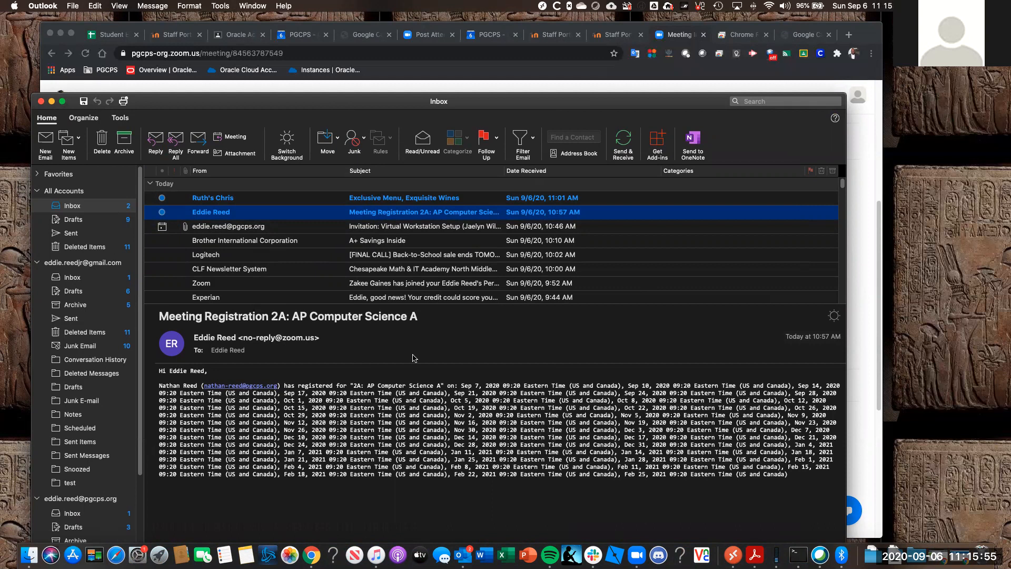
pyautogui.moveTo(243, 100); pyautogui.dragTo(240, 104)
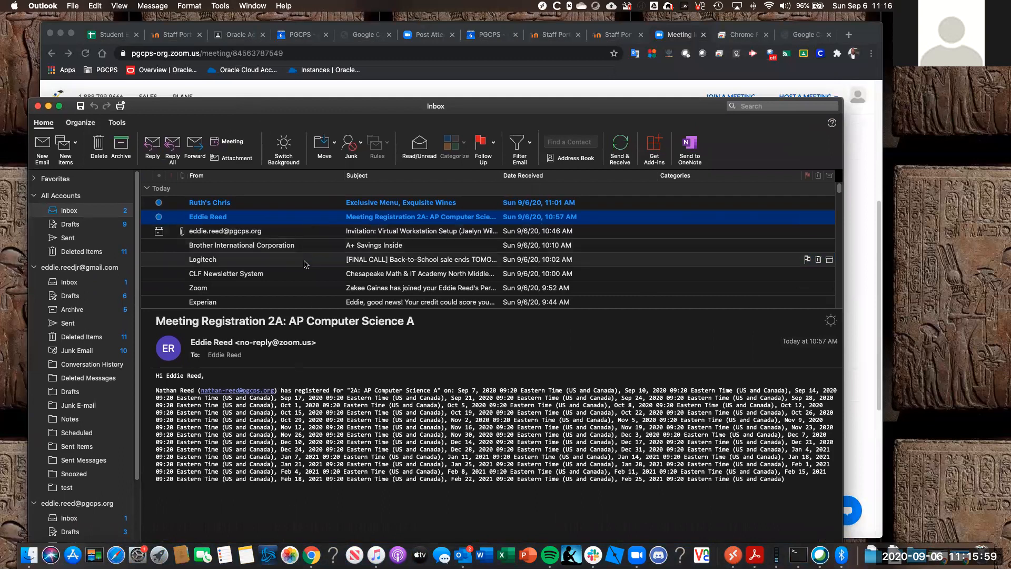
# Step: Move the inbox window clear of the Zoom meeting page, switch back to Chrome and highlight the Meeting ID
pyautogui.moveTo(229, 108); pyautogui.dragTo(247, 415)
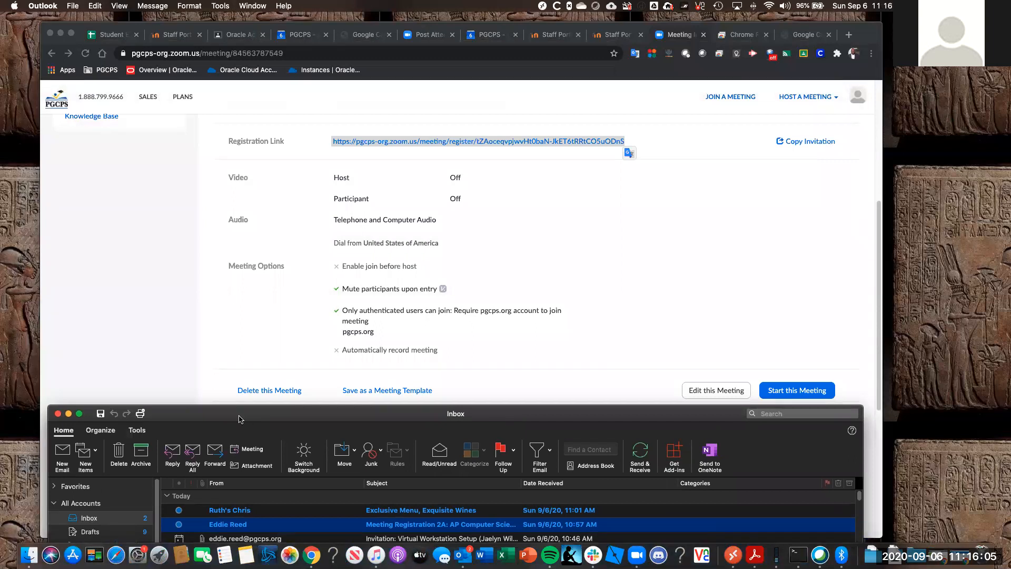
pyautogui.moveTo(238, 418); pyautogui.dragTo(250, 511)
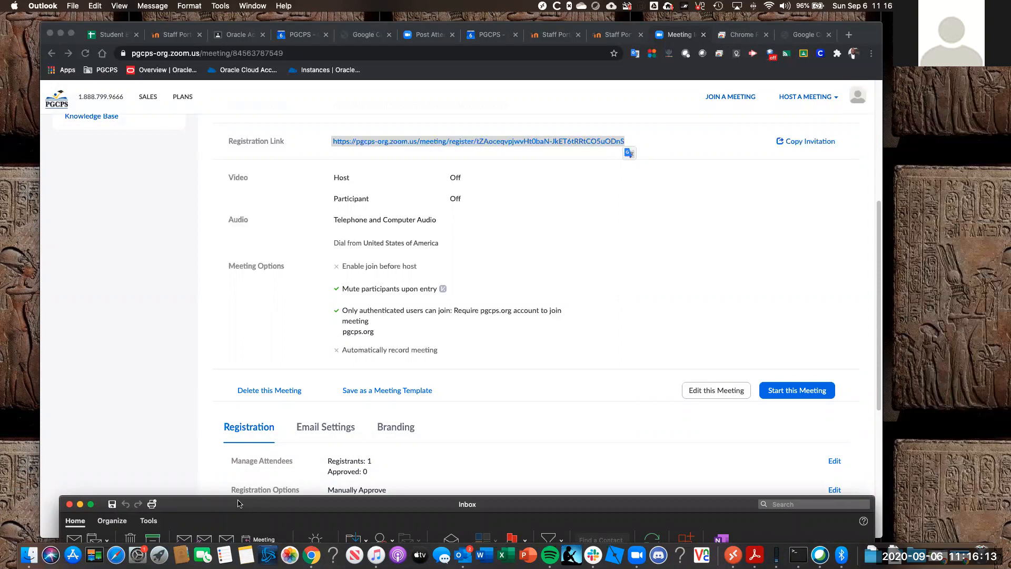
pyautogui.scroll(-5, 336, 313)
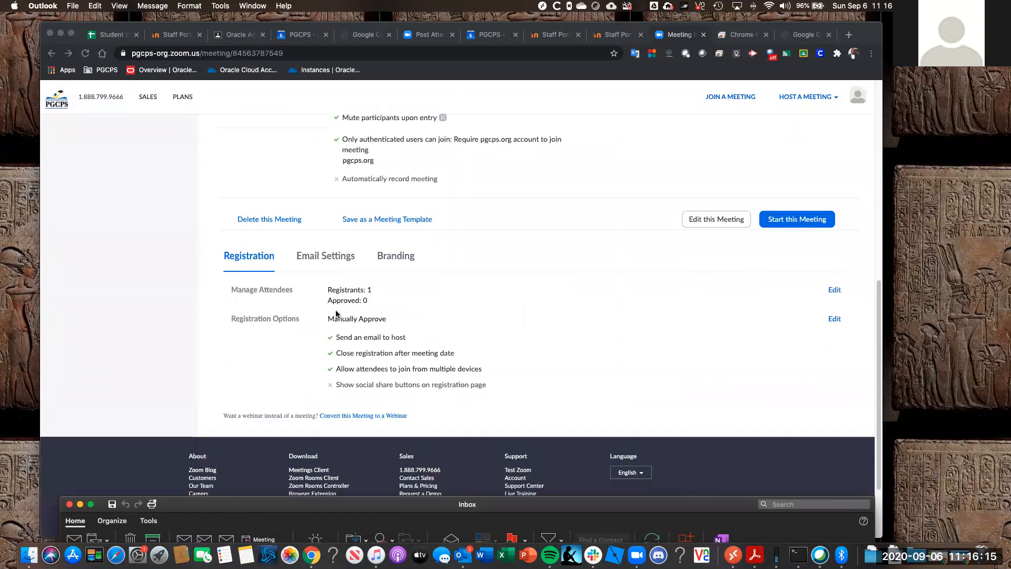
pyautogui.scroll(4, 336, 313)
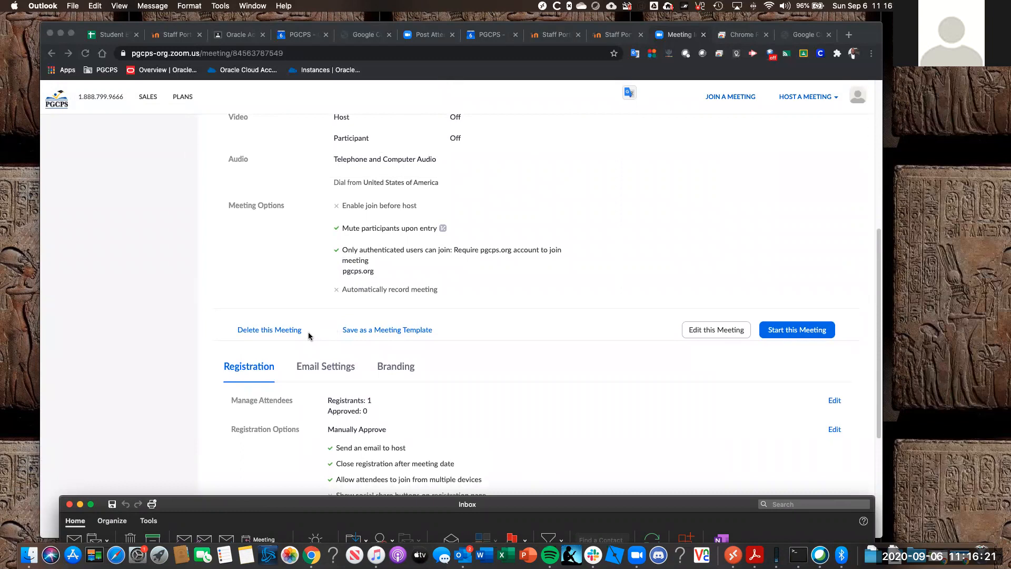
pyautogui.scroll(5, 308, 336)
pyautogui.scroll(2, 314, 337)
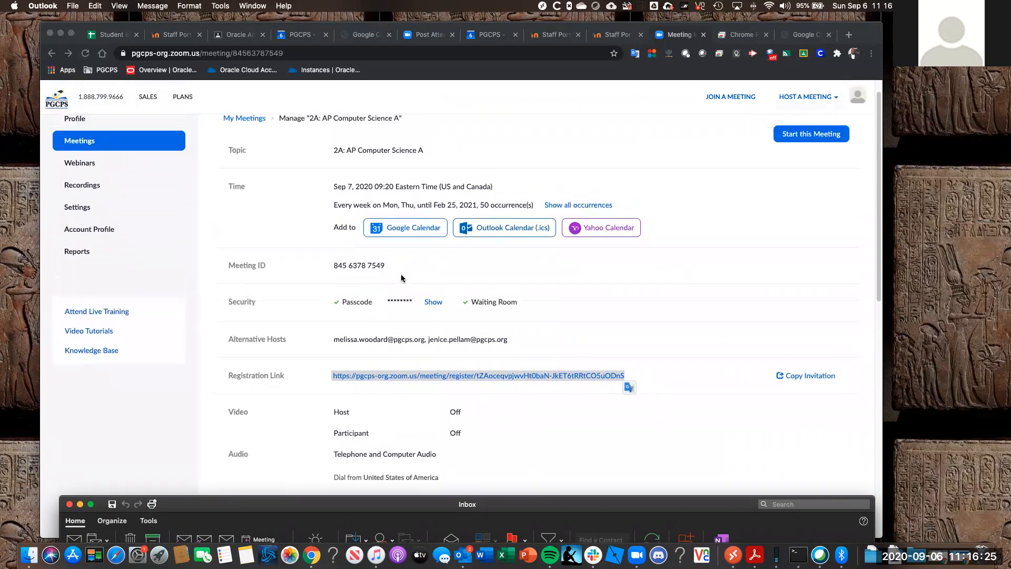
pyautogui.click(402, 278)
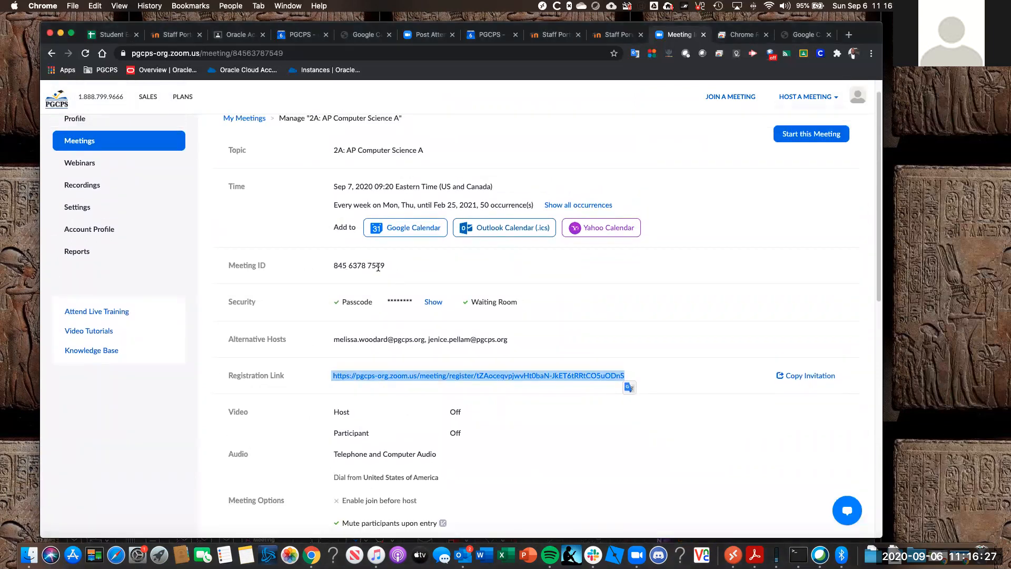
pyautogui.moveTo(385, 266); pyautogui.dragTo(331, 269)
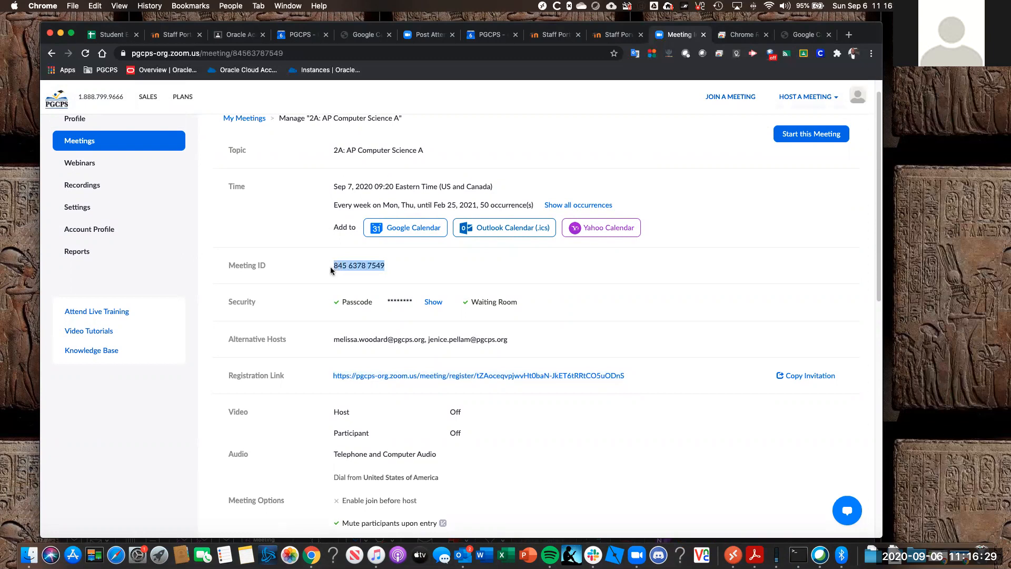
# Step: Leave the class meeting's details, view the Personal Room details and return to the list of upcoming meetings
pyautogui.scroll(1, 337, 272)
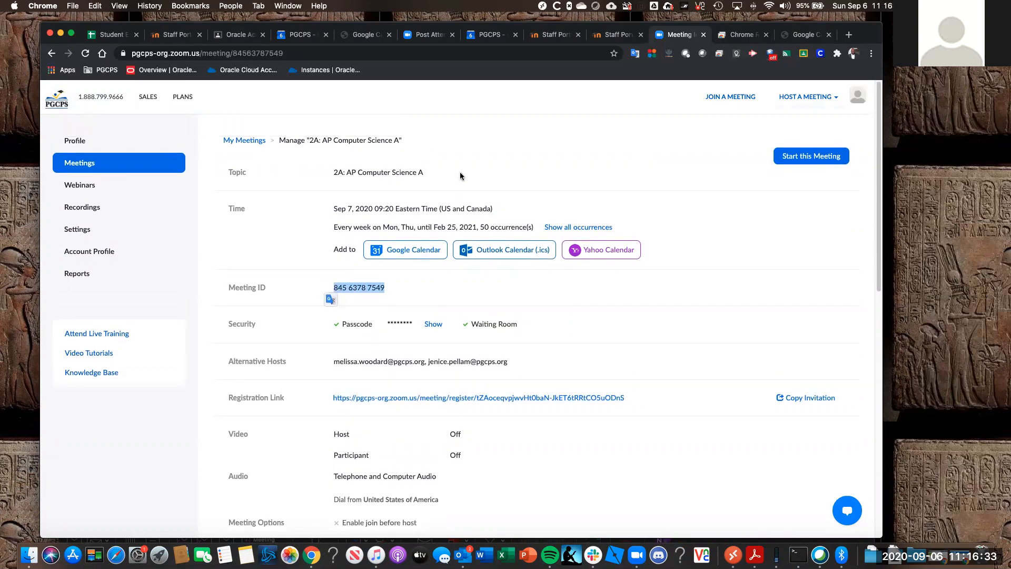
pyautogui.scroll(-6, 460, 176)
pyautogui.scroll(1, 456, 210)
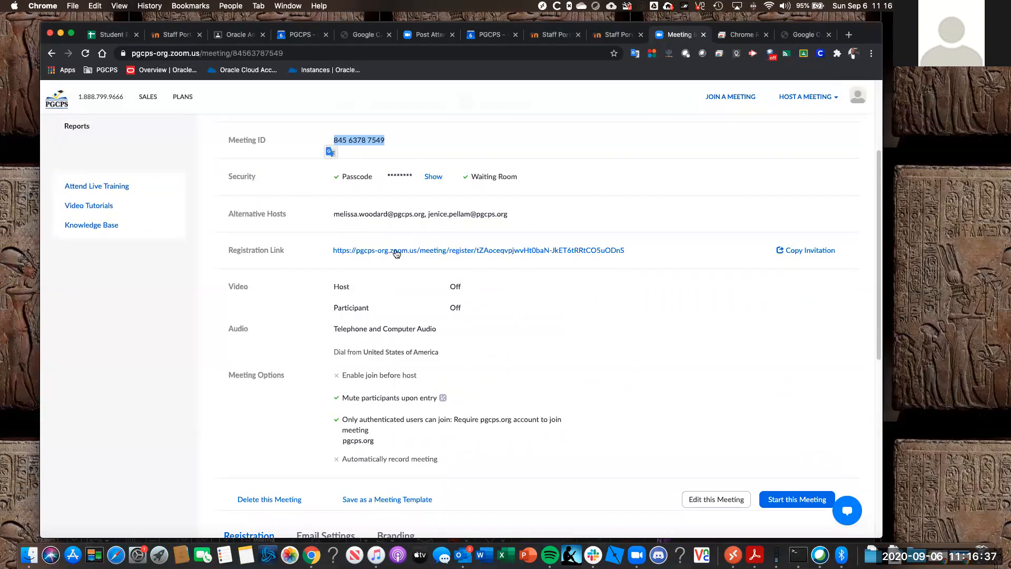
pyautogui.scroll(4, 400, 323)
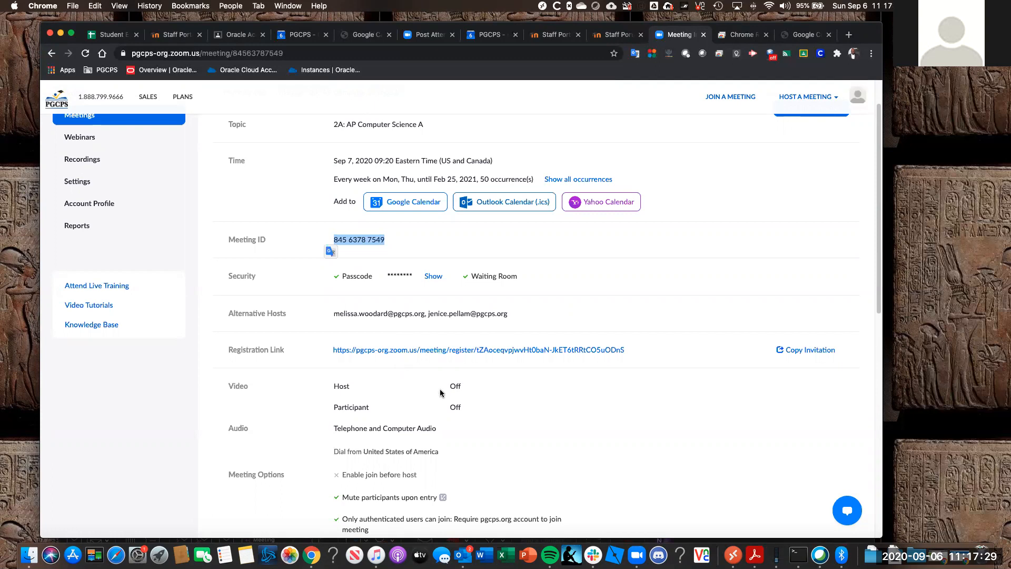
pyautogui.scroll(2, 440, 384)
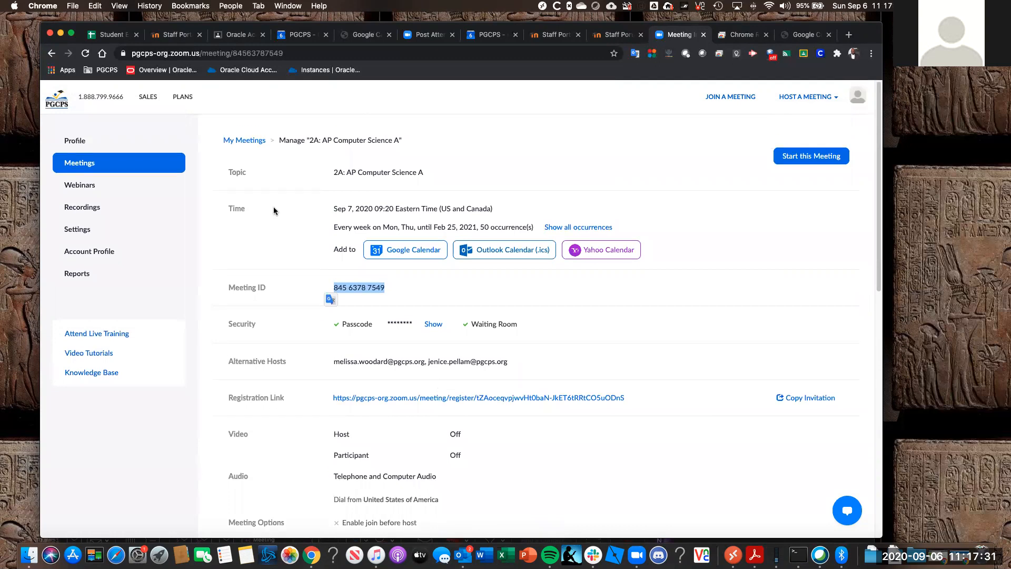
pyautogui.click(101, 168)
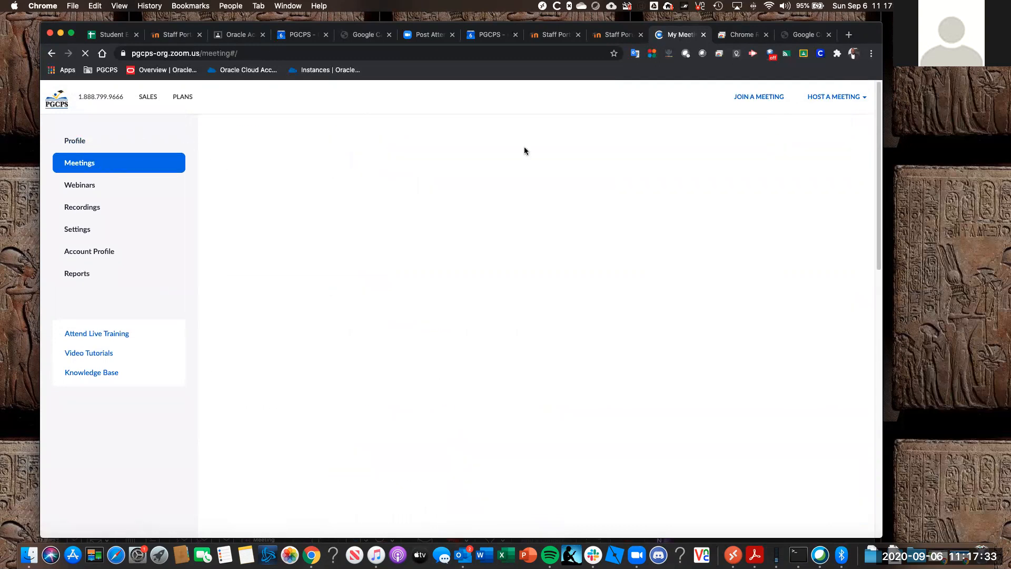
pyautogui.click(392, 169)
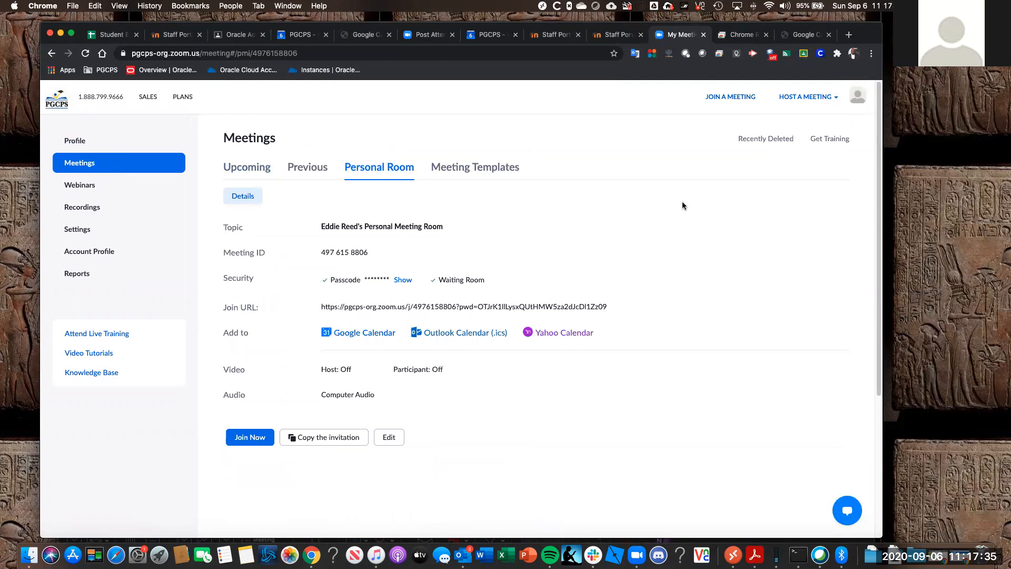
pyautogui.click(244, 171)
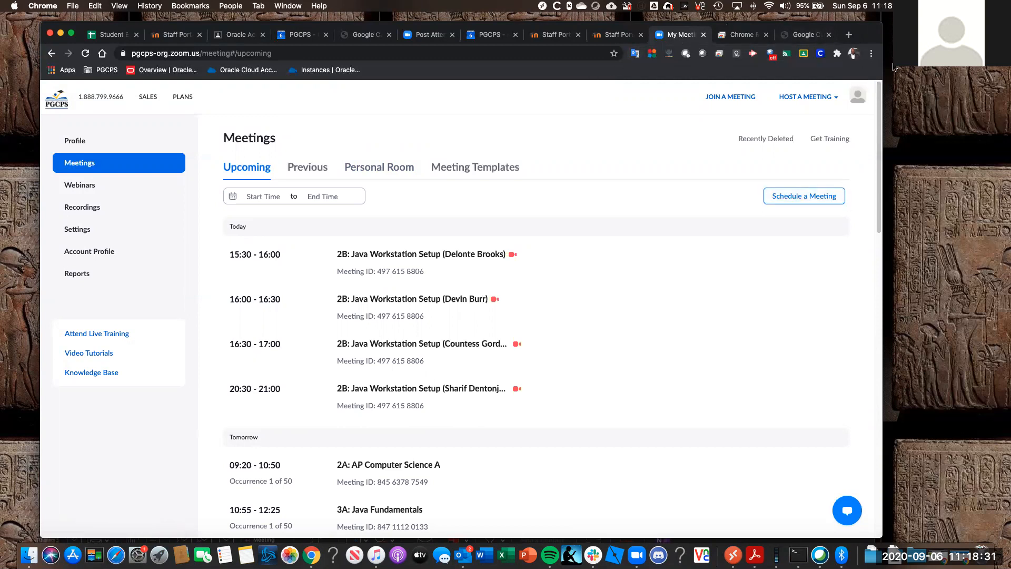
pyautogui.moveTo(881, 31); pyautogui.dragTo(885, 21)
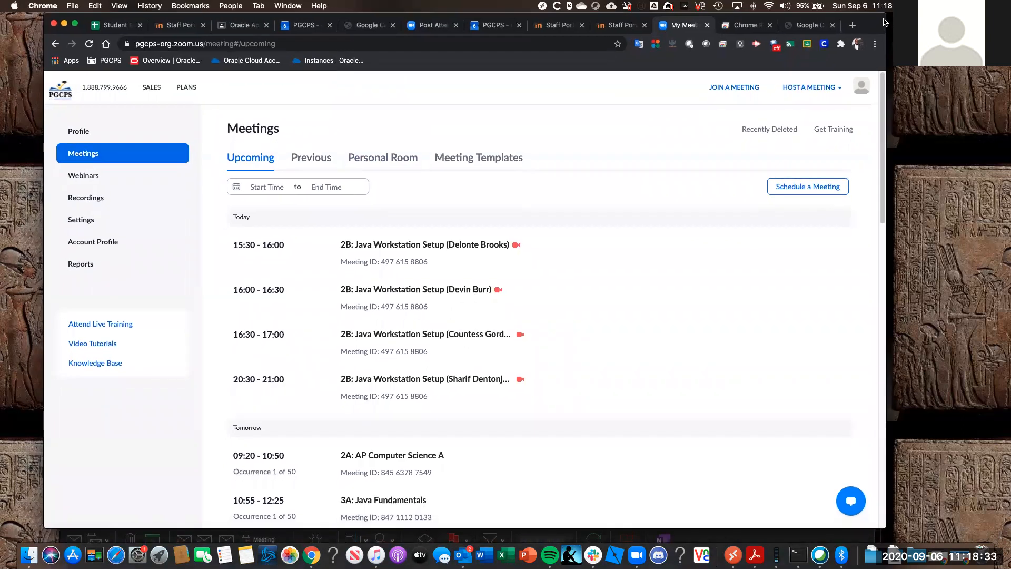